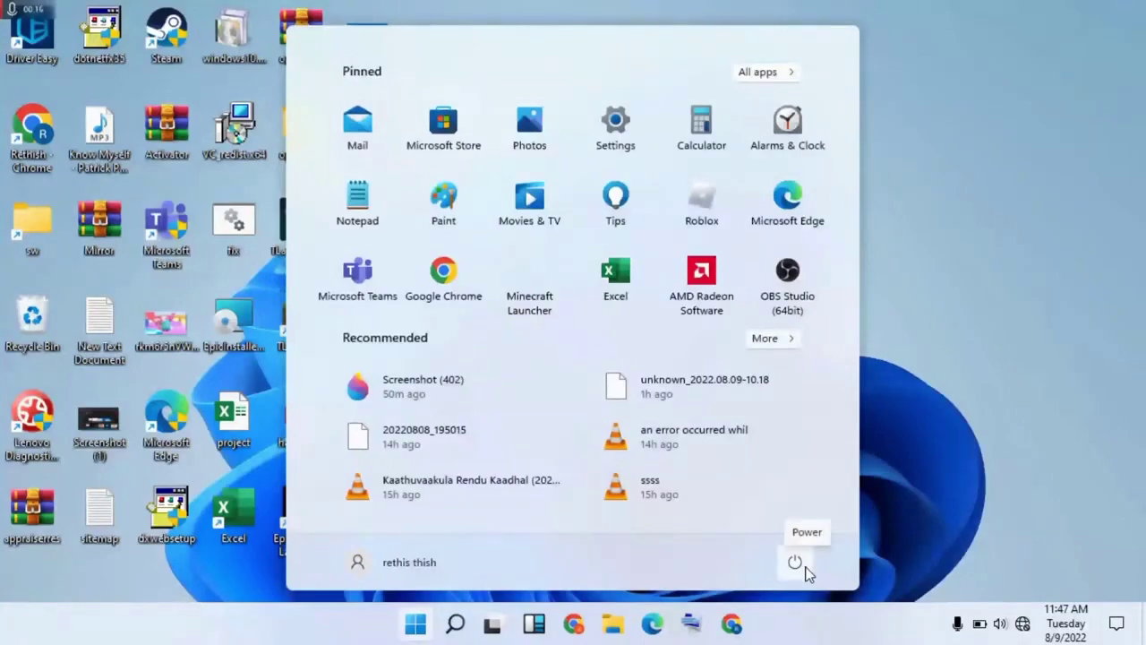
{"action": "left_click", "coordinate": [795, 564]}
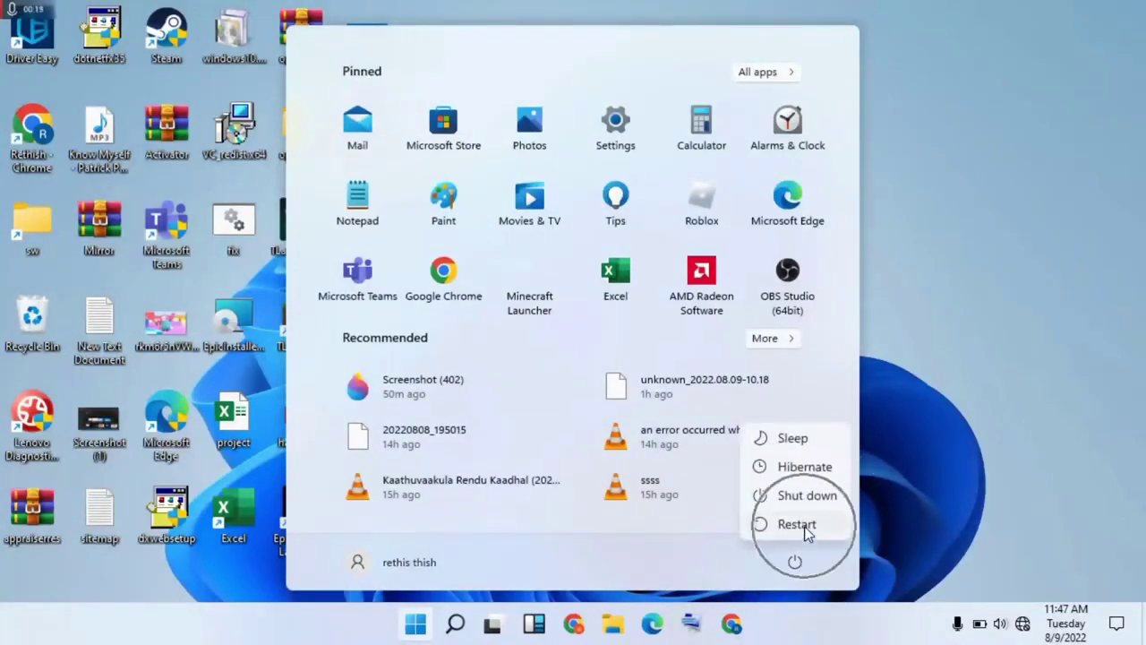
{"action": "left_click", "coordinate": [934, 338]}
{"action": "left_click", "coordinate": [933, 338]}
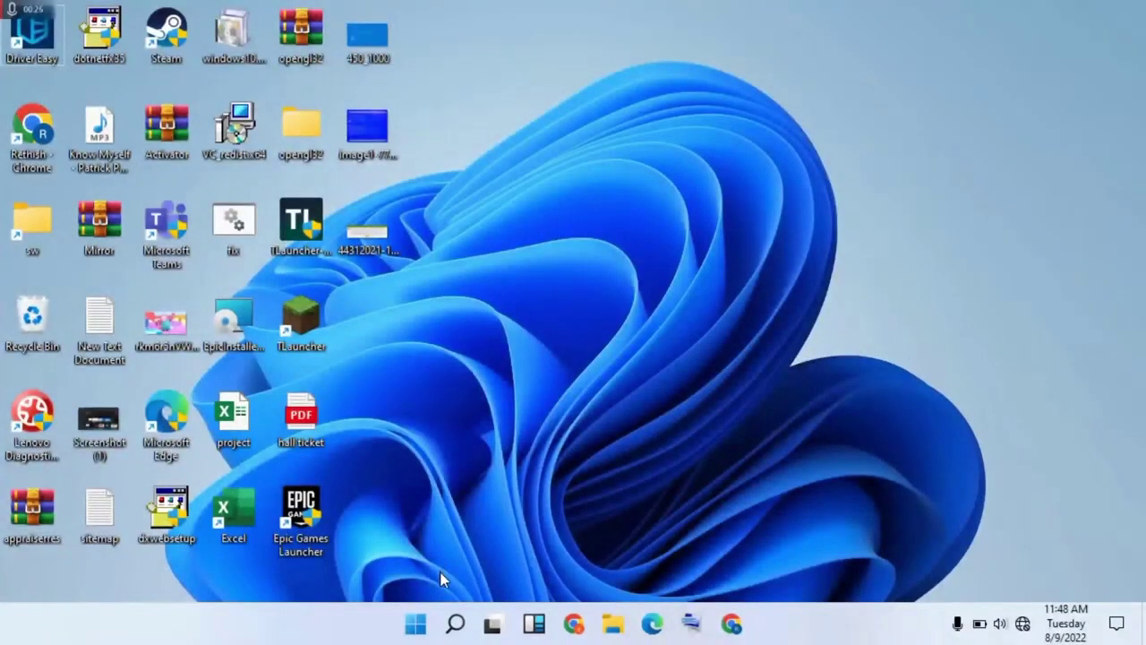
Step: Open the Apps & features page in Windows Settings
{"action": "left_click", "coordinate": [414, 624]}
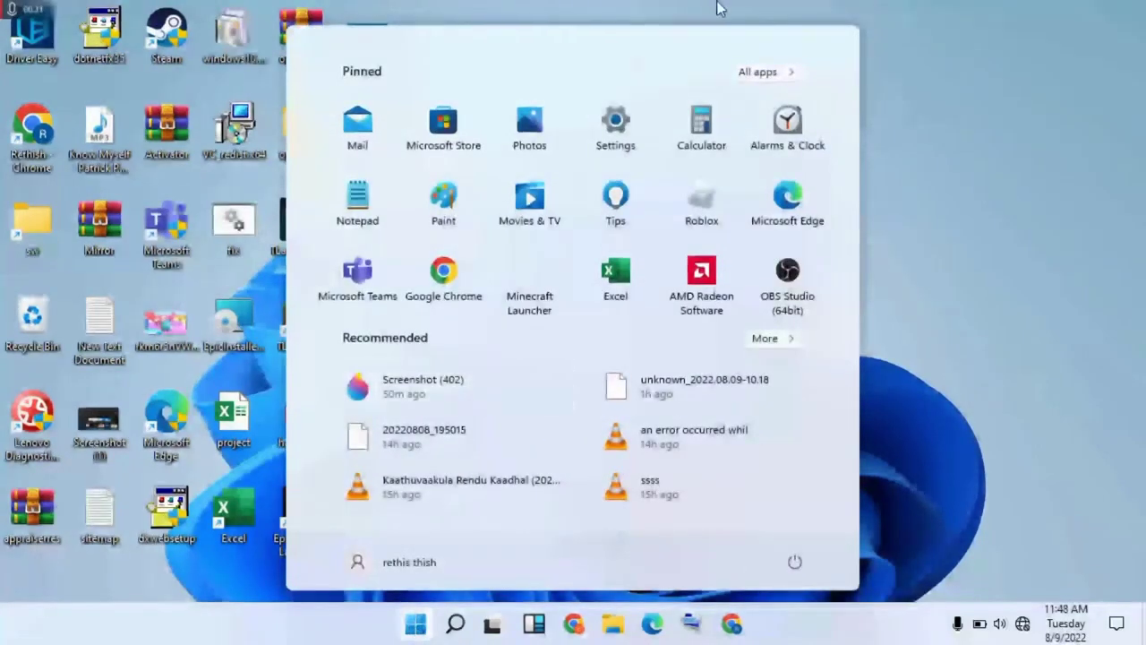
{"action": "left_click", "coordinate": [616, 130]}
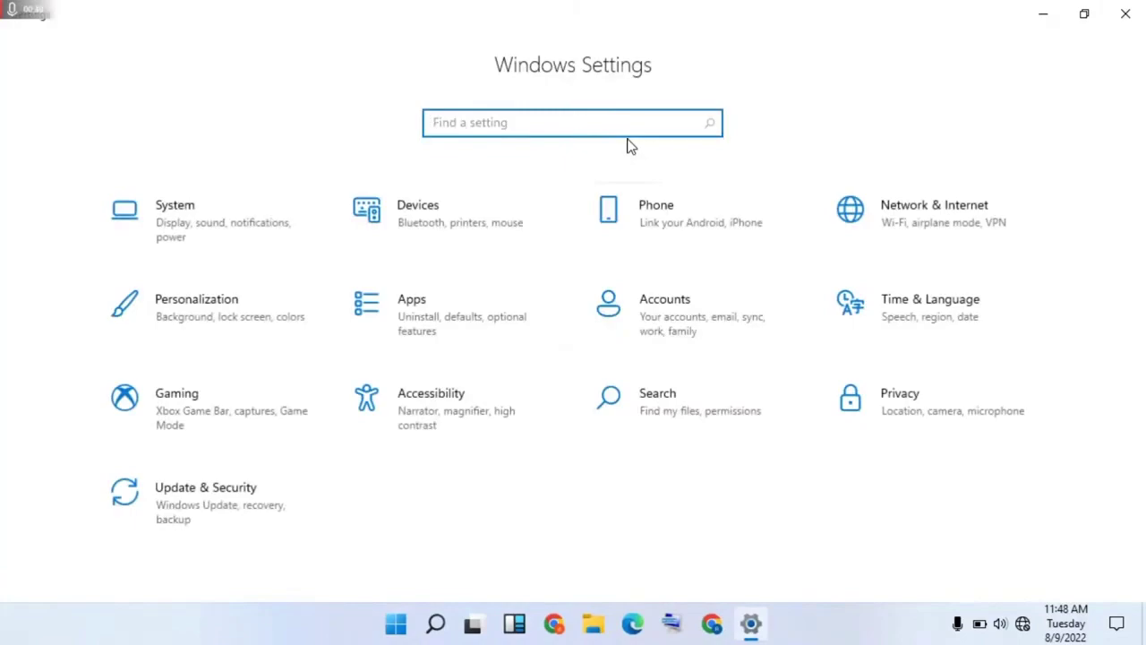
{"action": "left_click", "coordinate": [444, 313]}
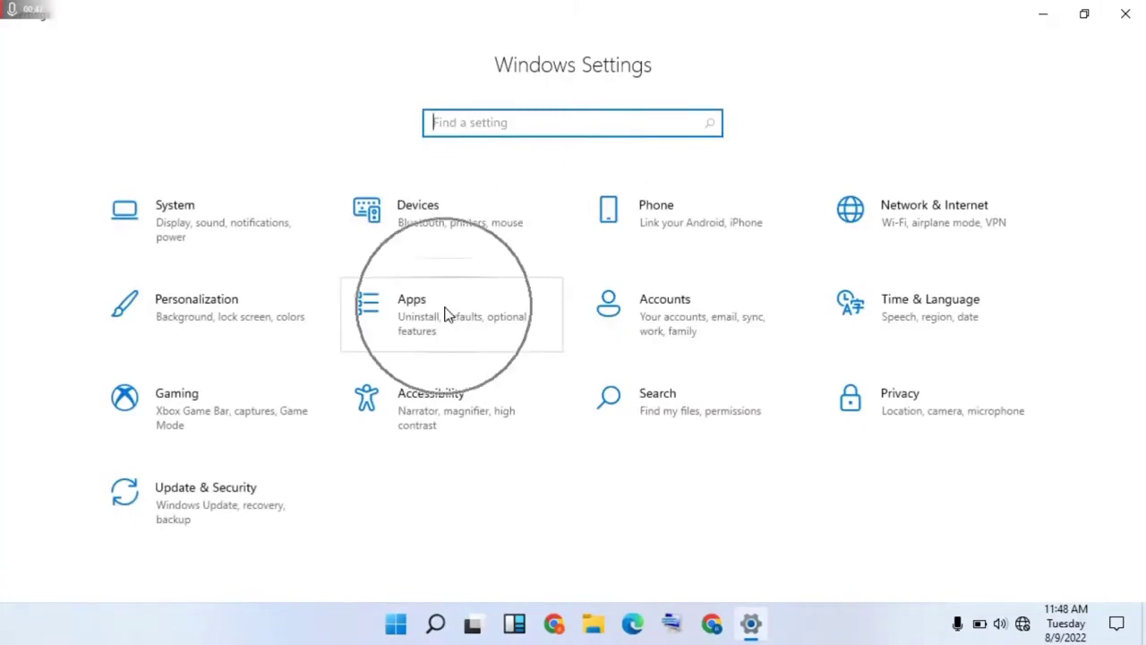
{"action": "left_click", "coordinate": [428, 311]}
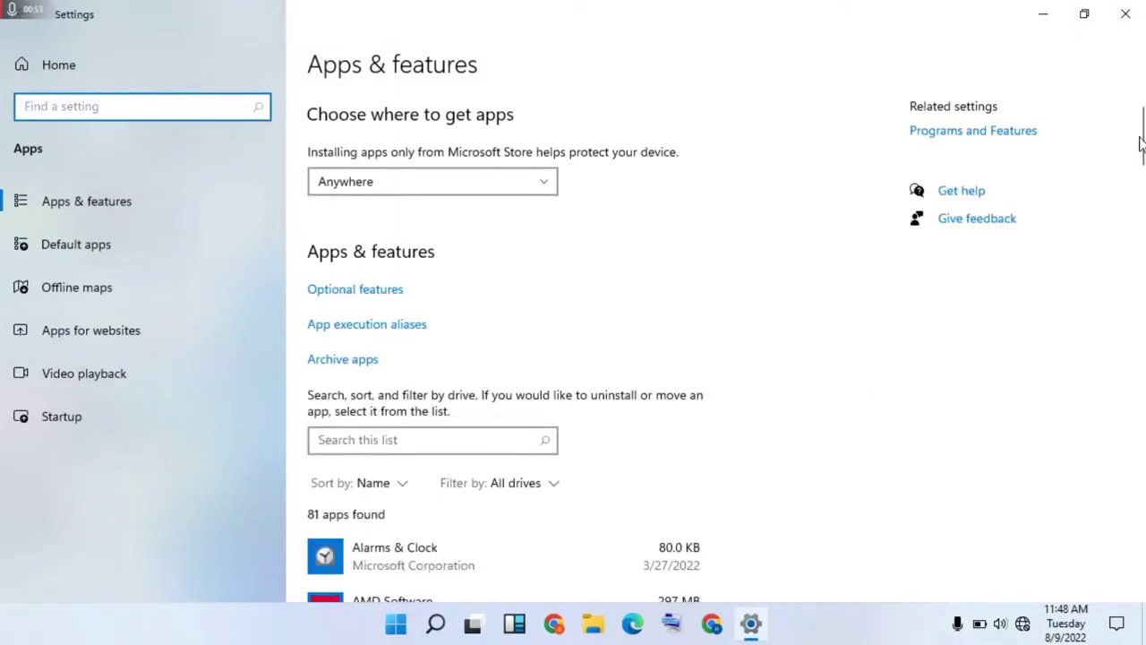
Step: Find Xbox in the list of installed apps and open its advanced options
{"action": "scroll", "coordinate": [1142, 136], "scroll_direction": "down", "scroll_amount": 7}
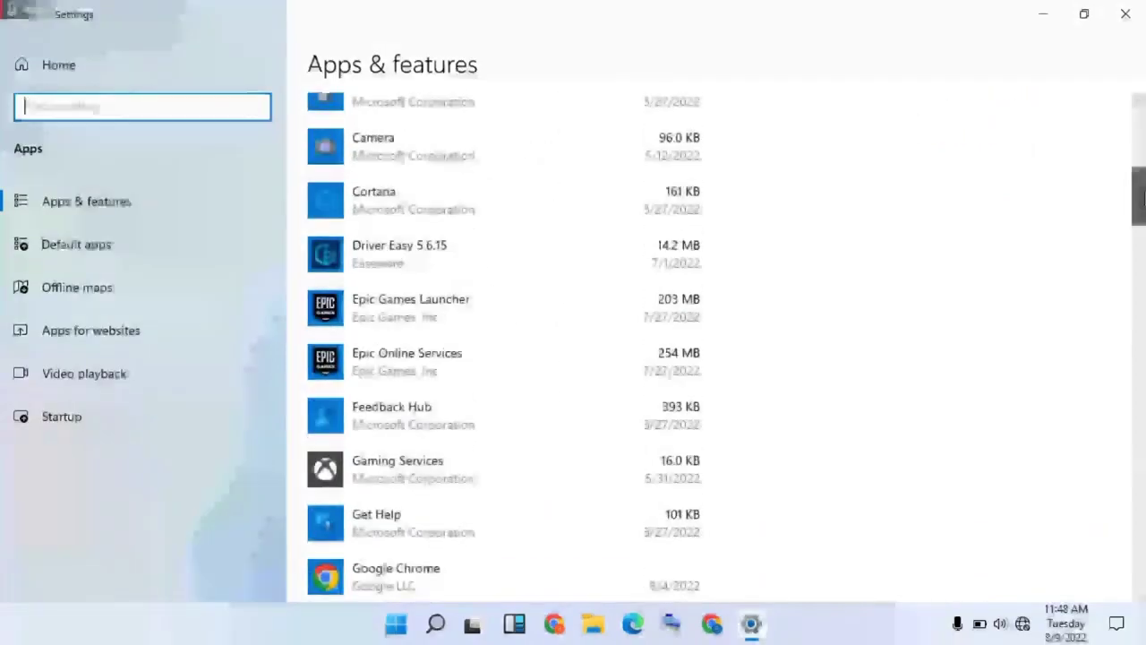
{"action": "scroll", "coordinate": [1141, 136], "scroll_direction": "down", "scroll_amount": 4}
{"action": "scroll", "coordinate": [1142, 136], "scroll_direction": "down", "scroll_amount": 12}
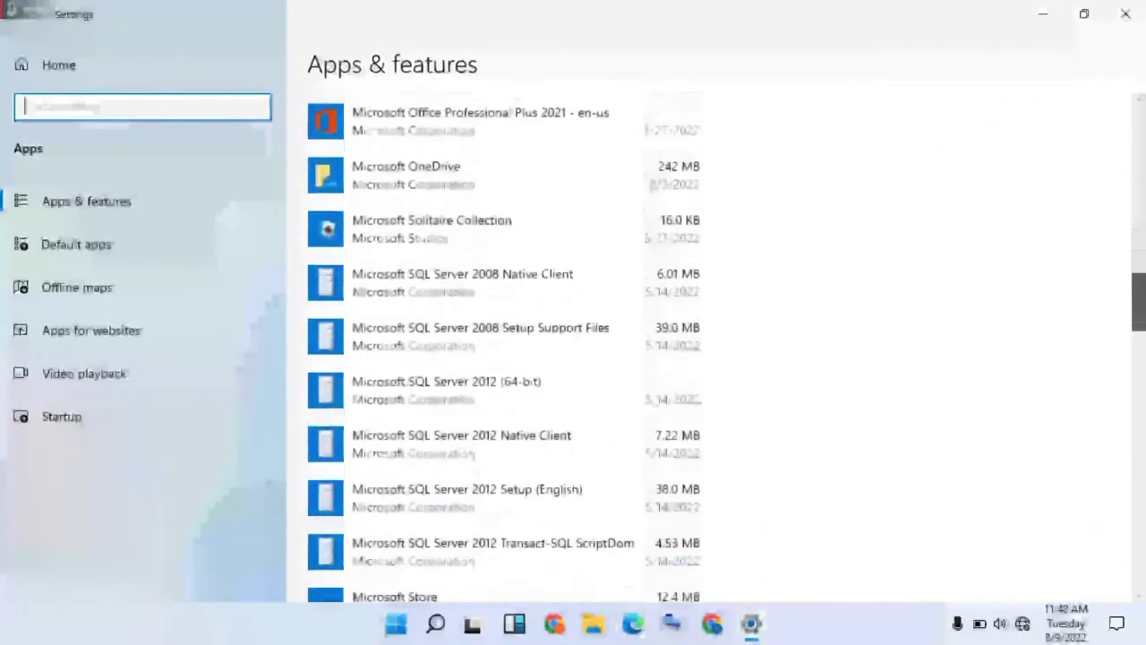
{"action": "scroll", "coordinate": [1141, 136], "scroll_direction": "down", "scroll_amount": 10}
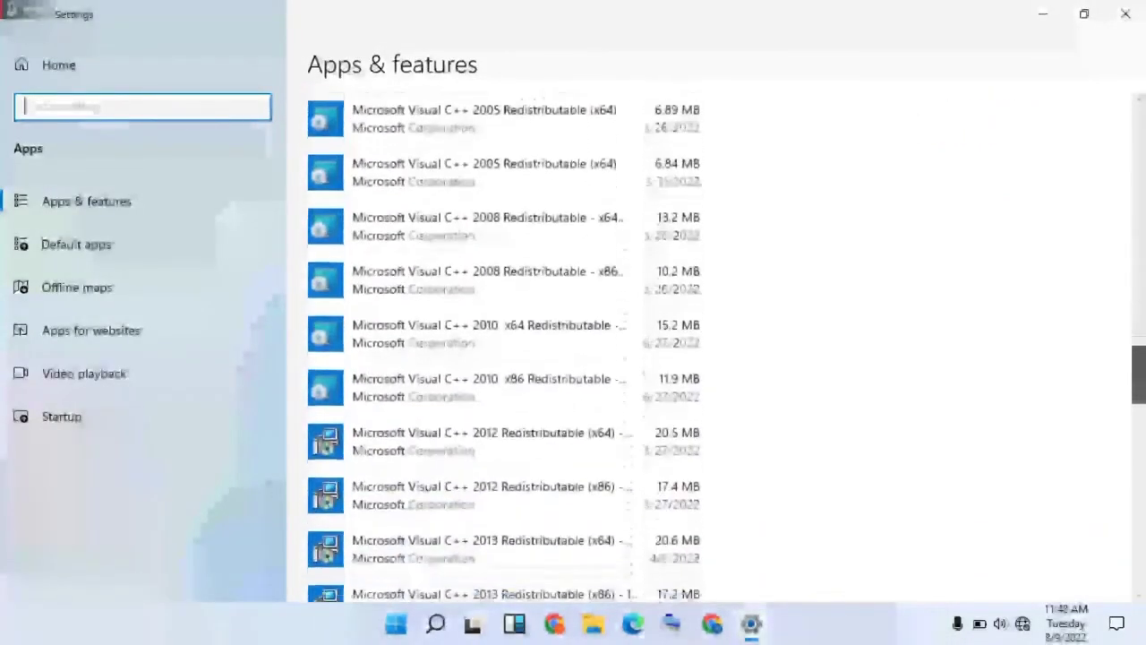
{"action": "scroll", "coordinate": [1143, 481], "scroll_direction": "down", "scroll_amount": 10}
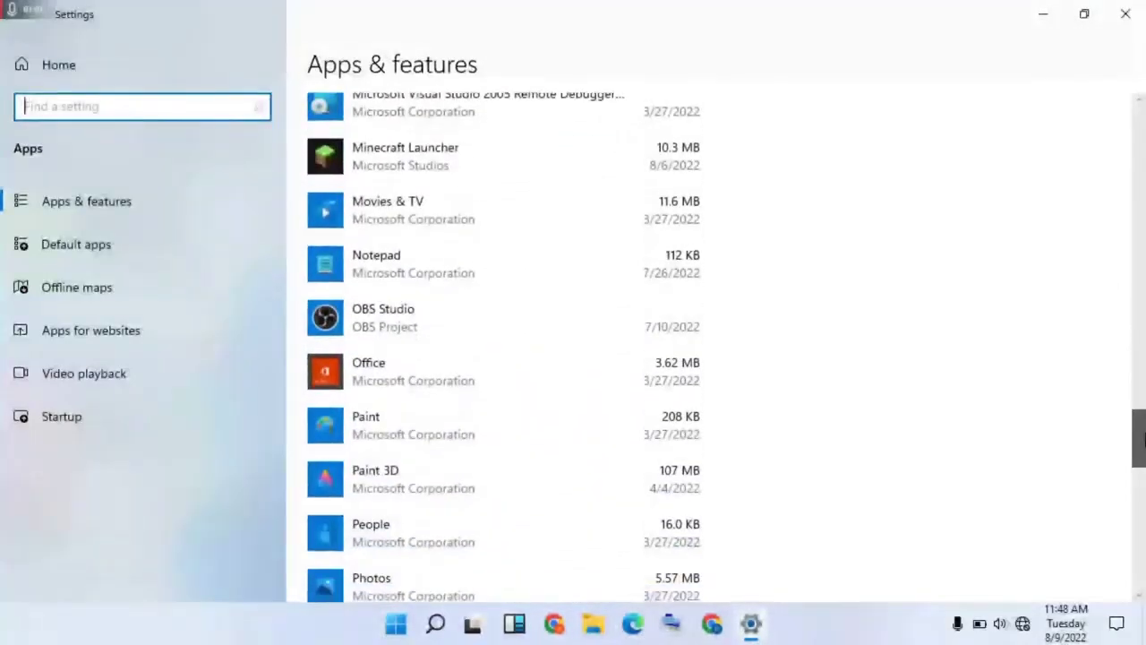
{"action": "left_click_drag", "start_coordinate": [1143, 481], "coordinate": [1143, 577]}
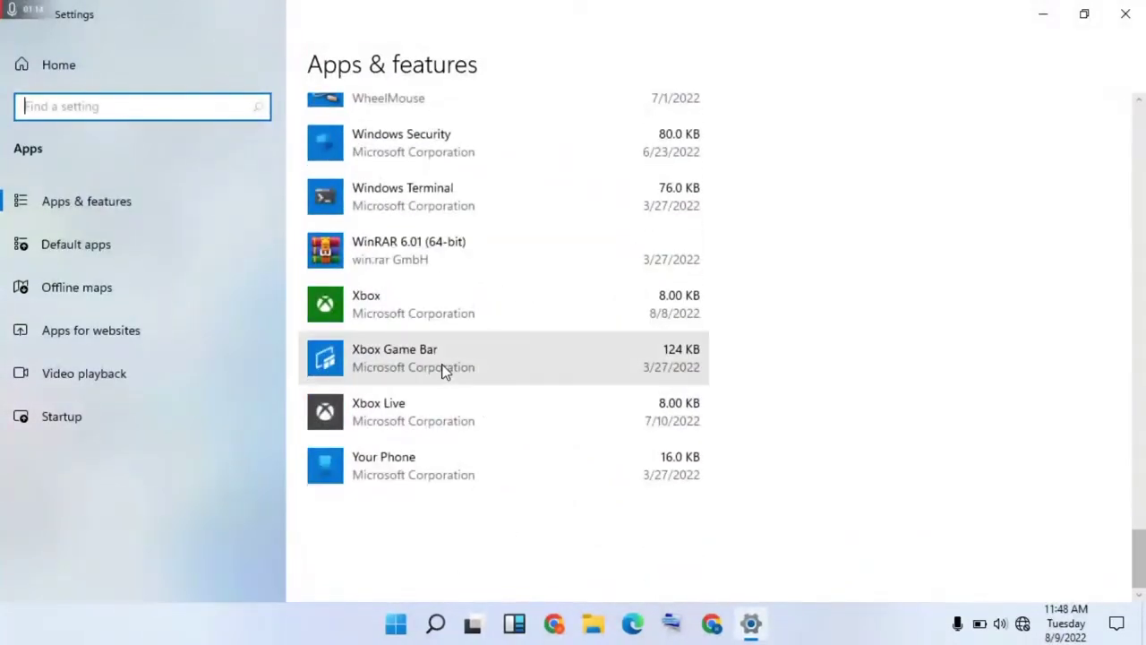
{"action": "left_click", "coordinate": [403, 307]}
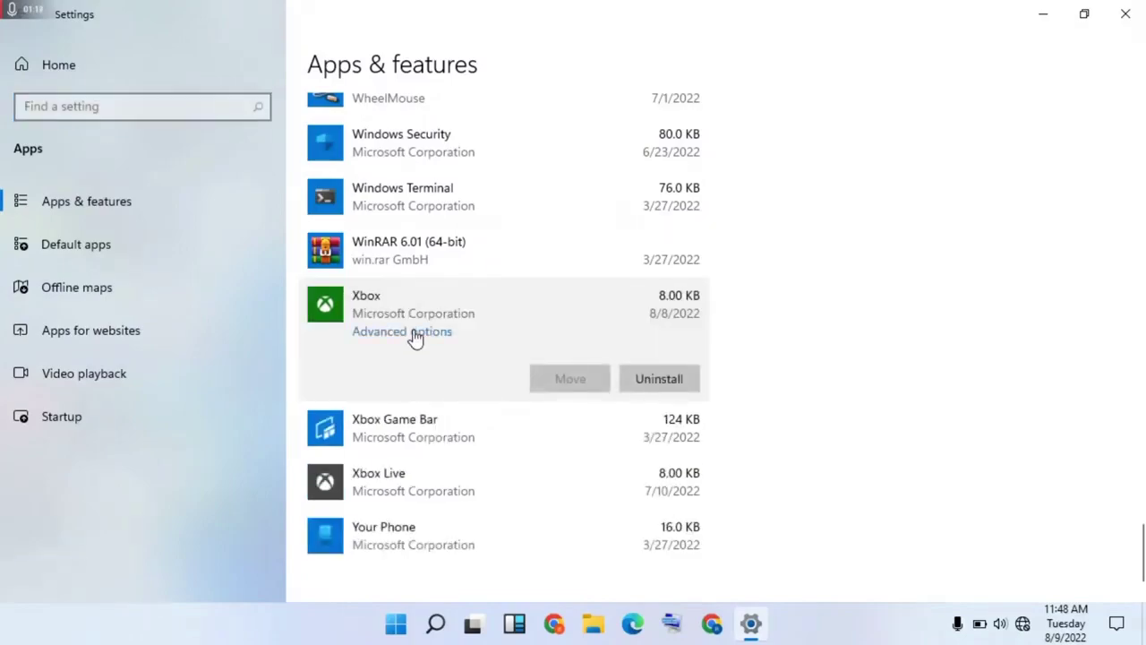
{"action": "left_click", "coordinate": [414, 333]}
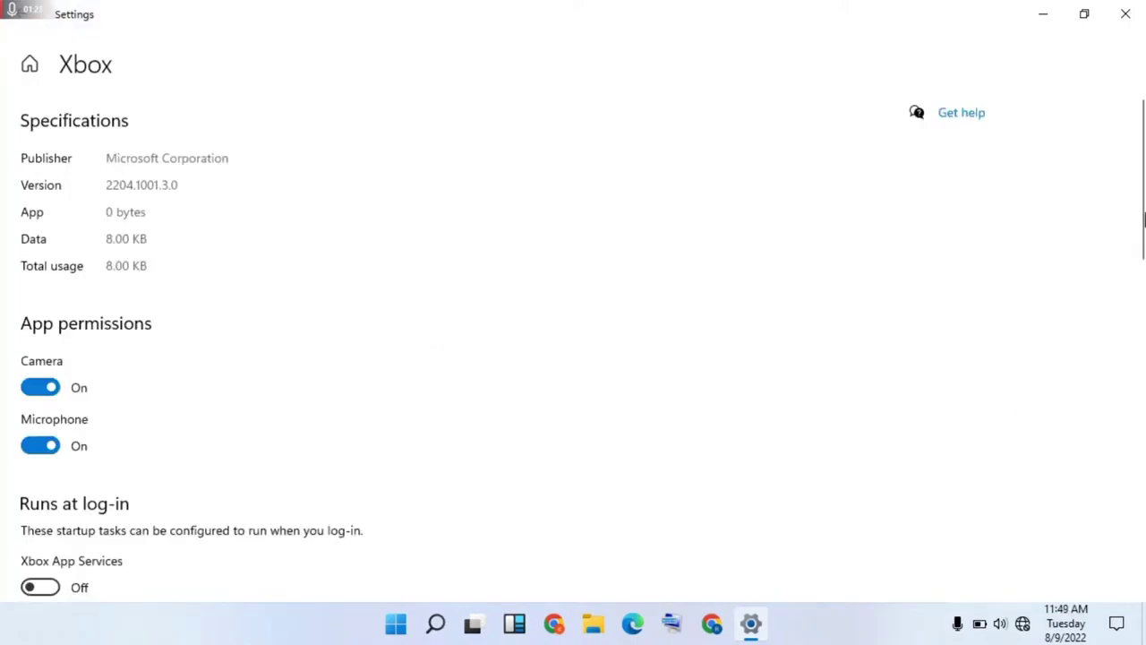
Step: Try the Reset option and the Repair option for the Xbox app
{"action": "left_click_drag", "start_coordinate": [1144, 218], "coordinate": [1144, 514]}
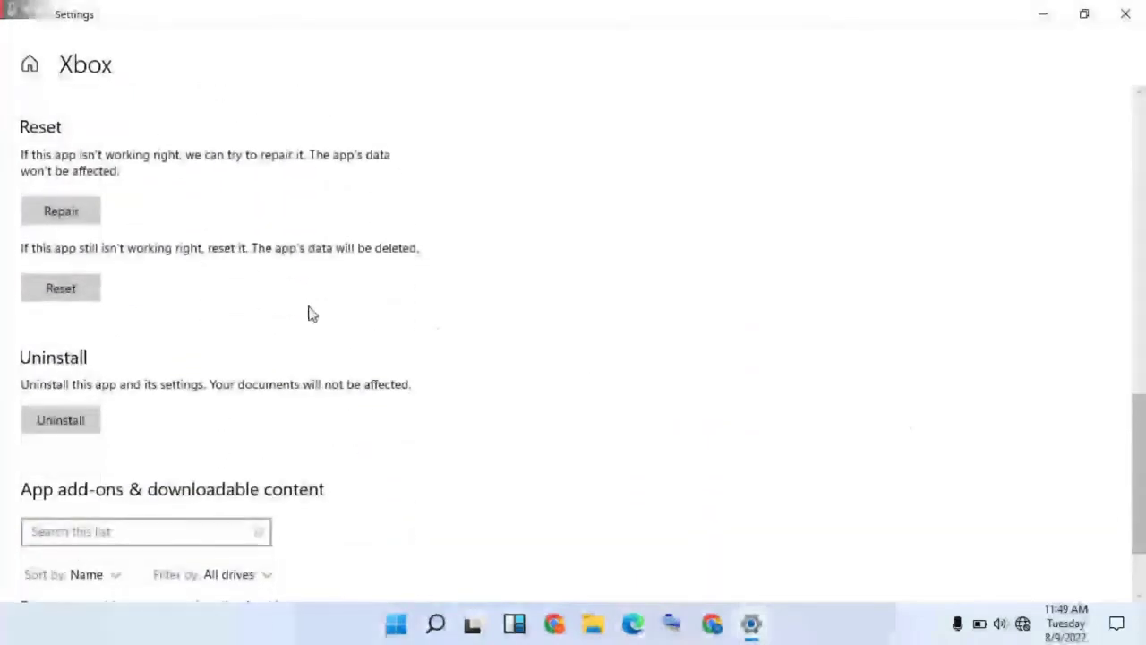
{"action": "left_click", "coordinate": [84, 294]}
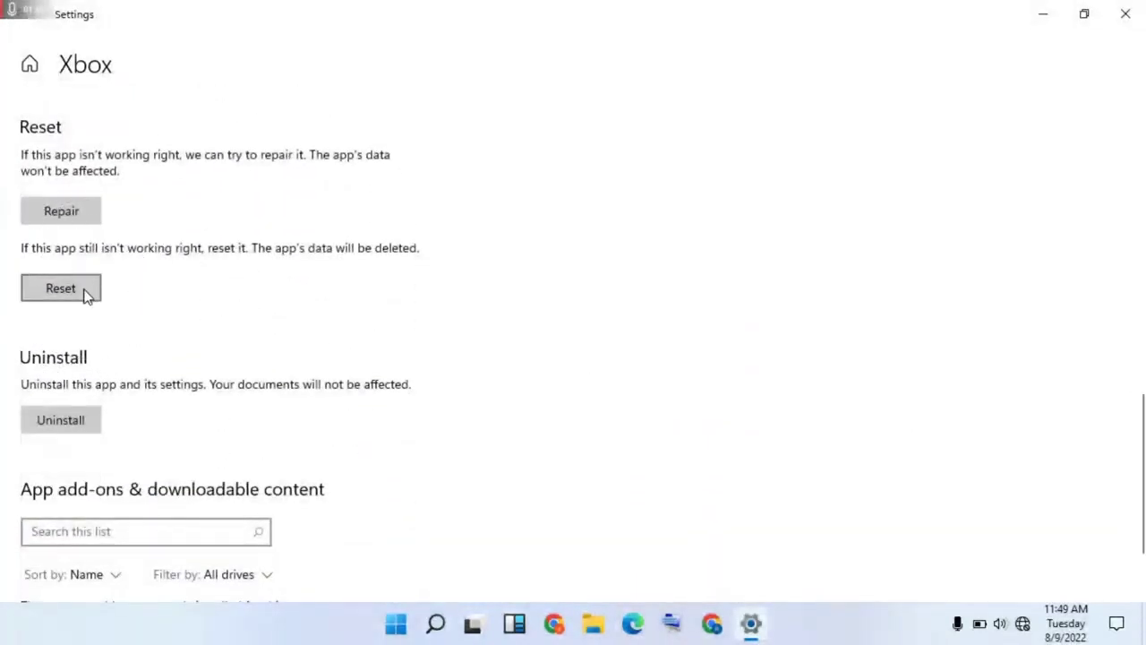
{"action": "left_click", "coordinate": [62, 210]}
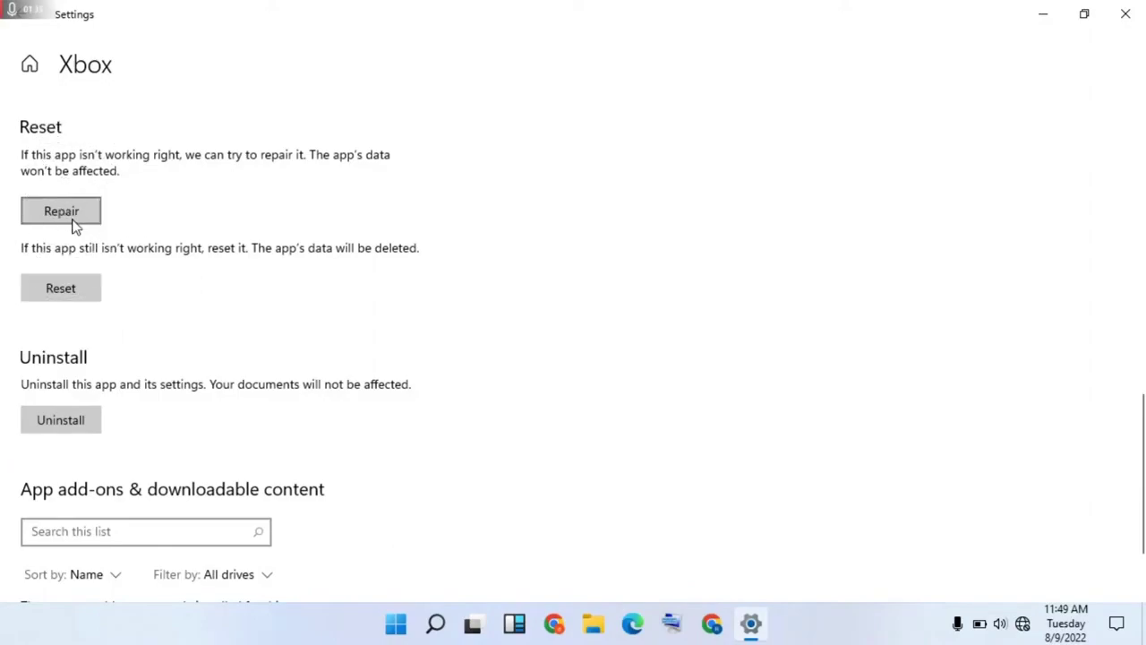
Step: Run the Windows Store Apps troubleshooter from the additional troubleshooters in the Update & Security settings
{"action": "left_click", "coordinate": [30, 68]}
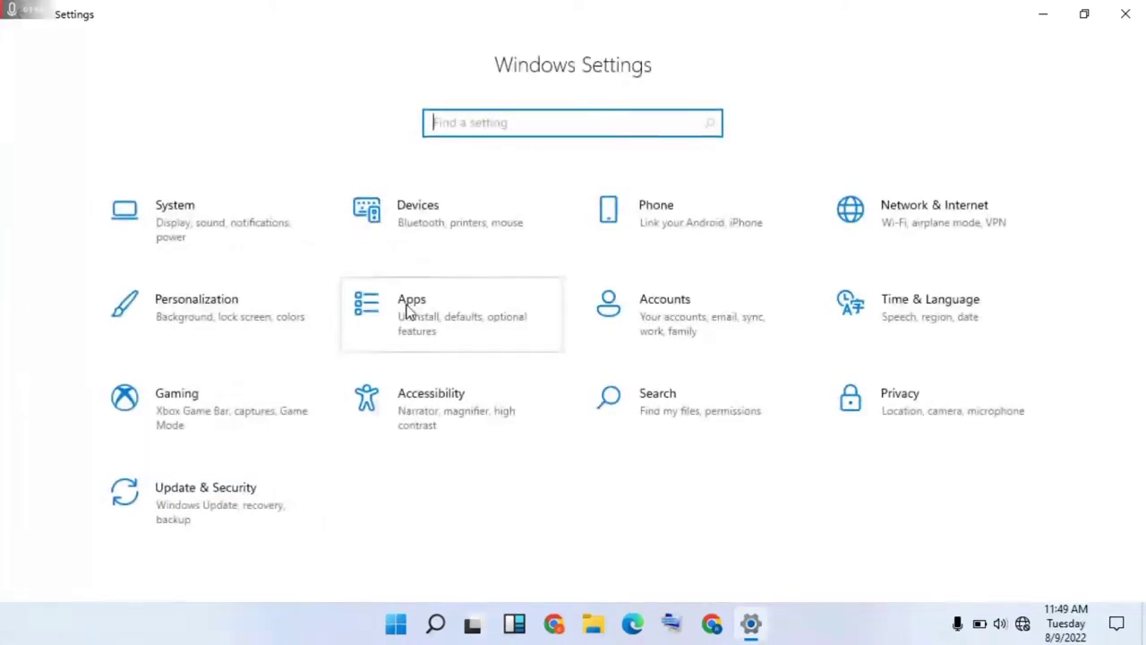
{"action": "left_click", "coordinate": [240, 510]}
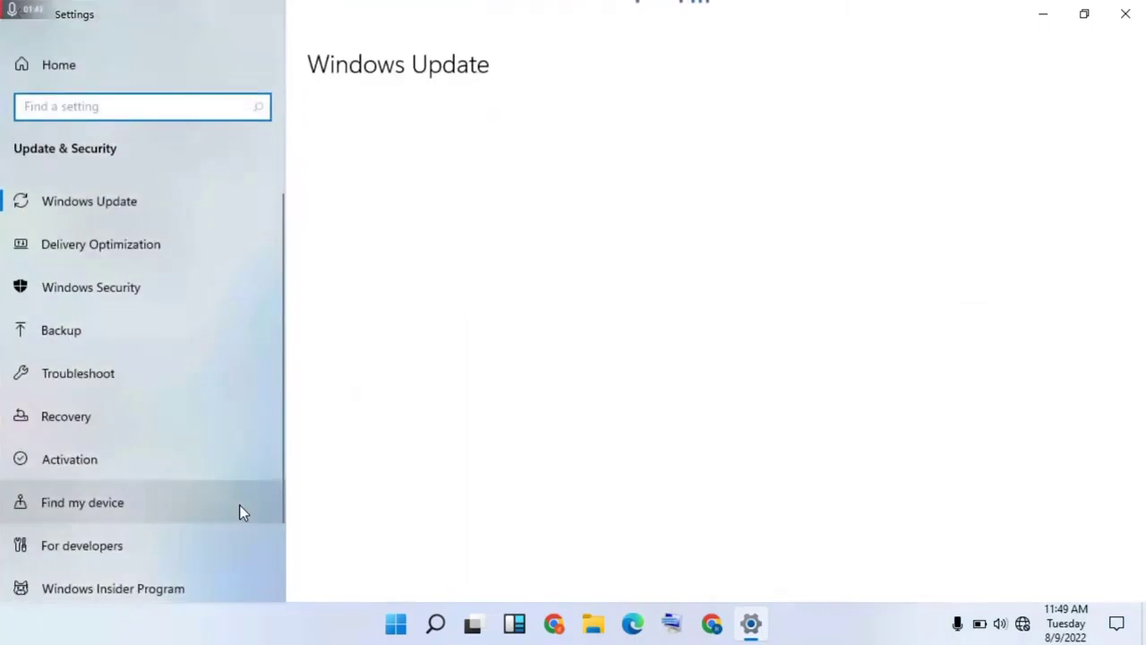
{"action": "left_click", "coordinate": [141, 388]}
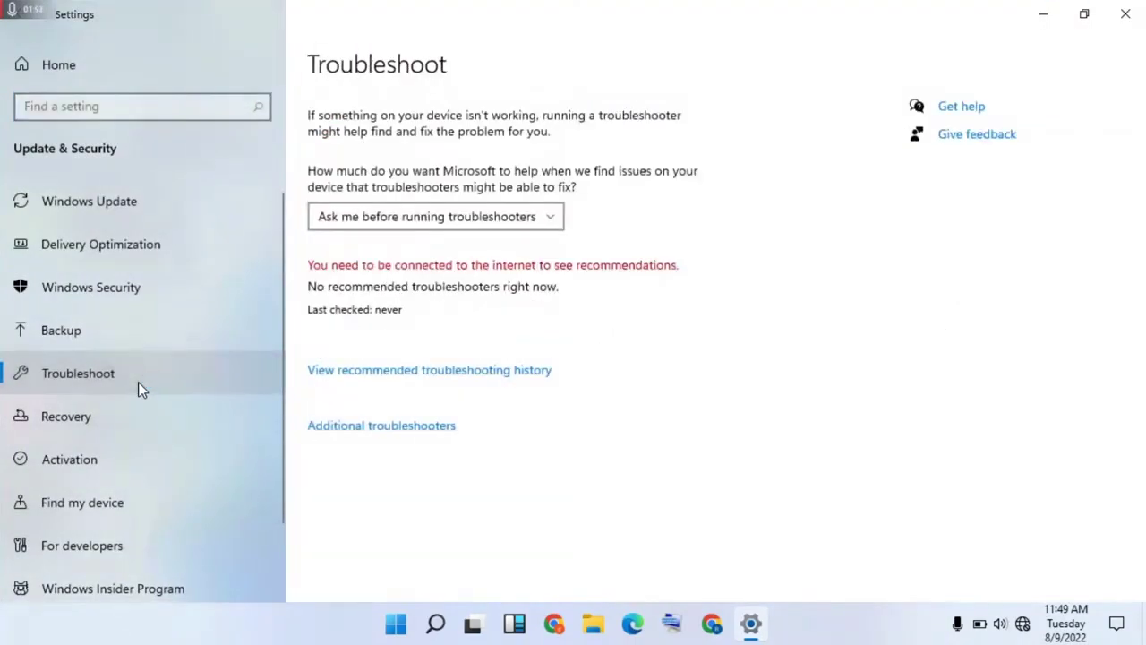
{"action": "left_click", "coordinate": [407, 426]}
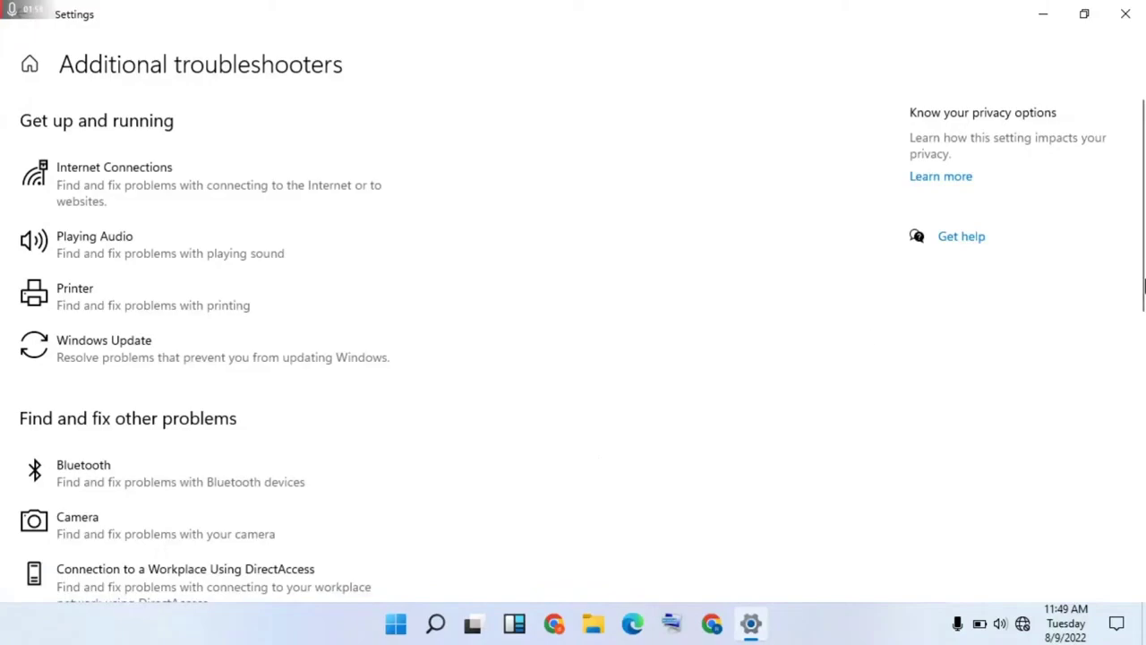
{"action": "left_click_drag", "start_coordinate": [1142, 170], "coordinate": [1143, 466]}
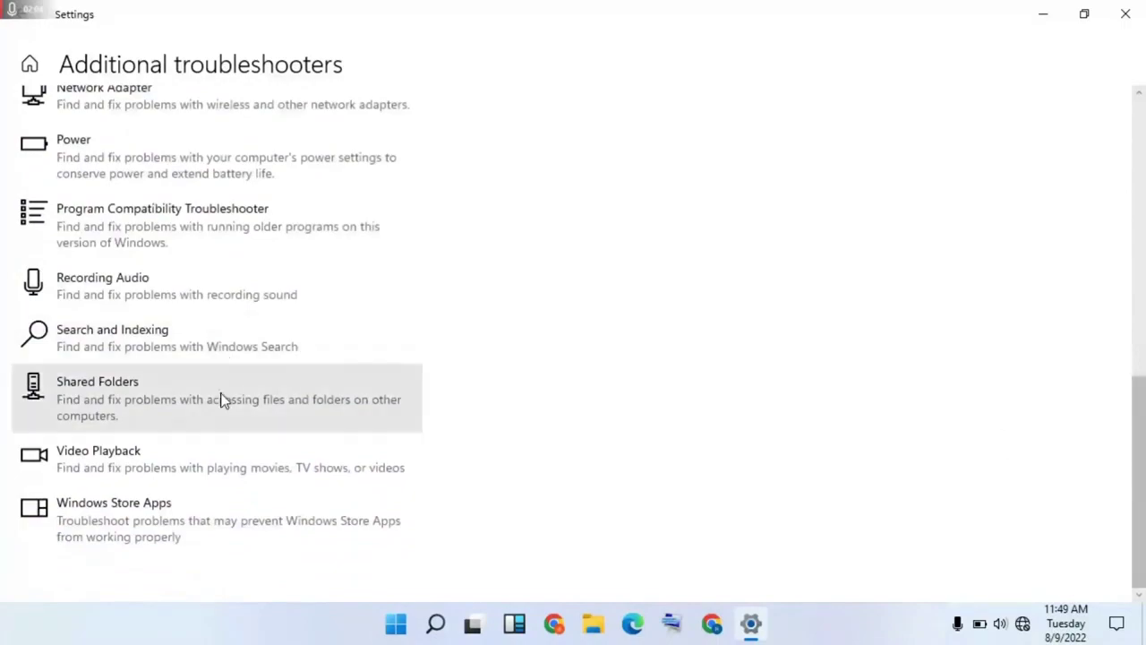
{"action": "left_click", "coordinate": [186, 526]}
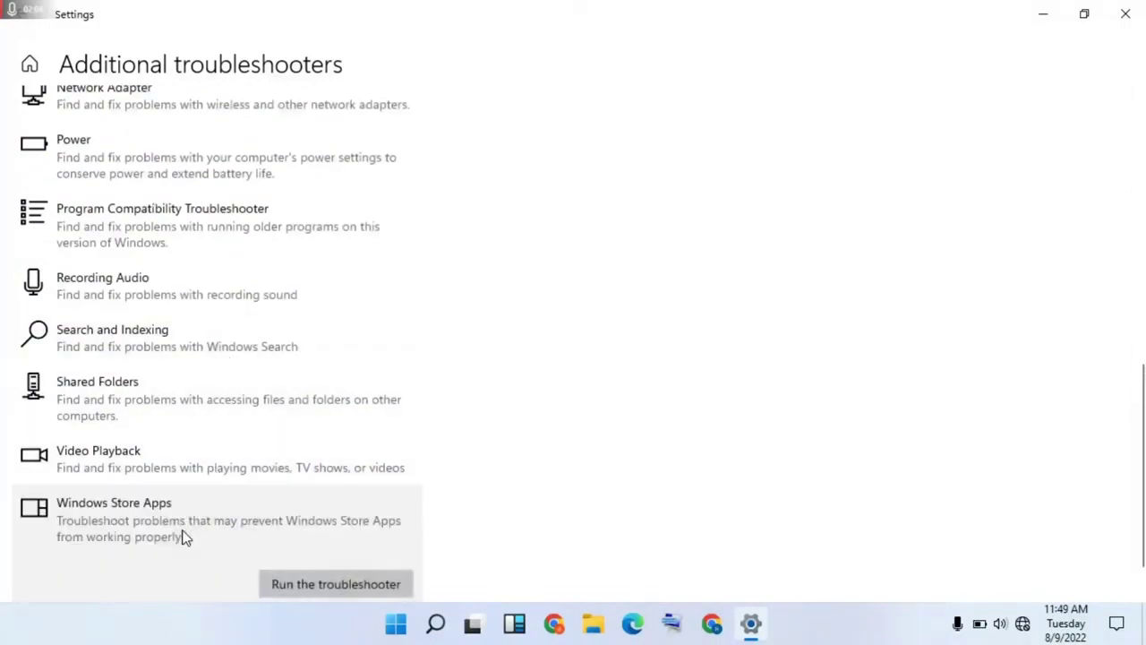
{"action": "left_click", "coordinate": [299, 584]}
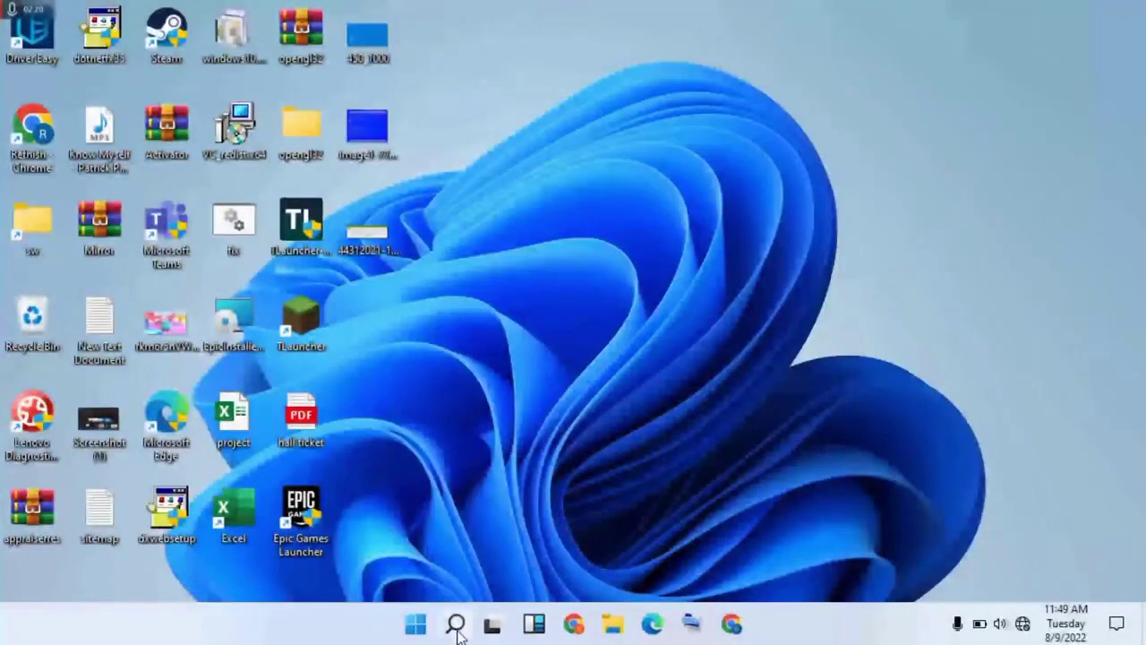
Step: Search Windows for "services" and open the Services app
{"action": "left_click", "coordinate": [456, 624]}
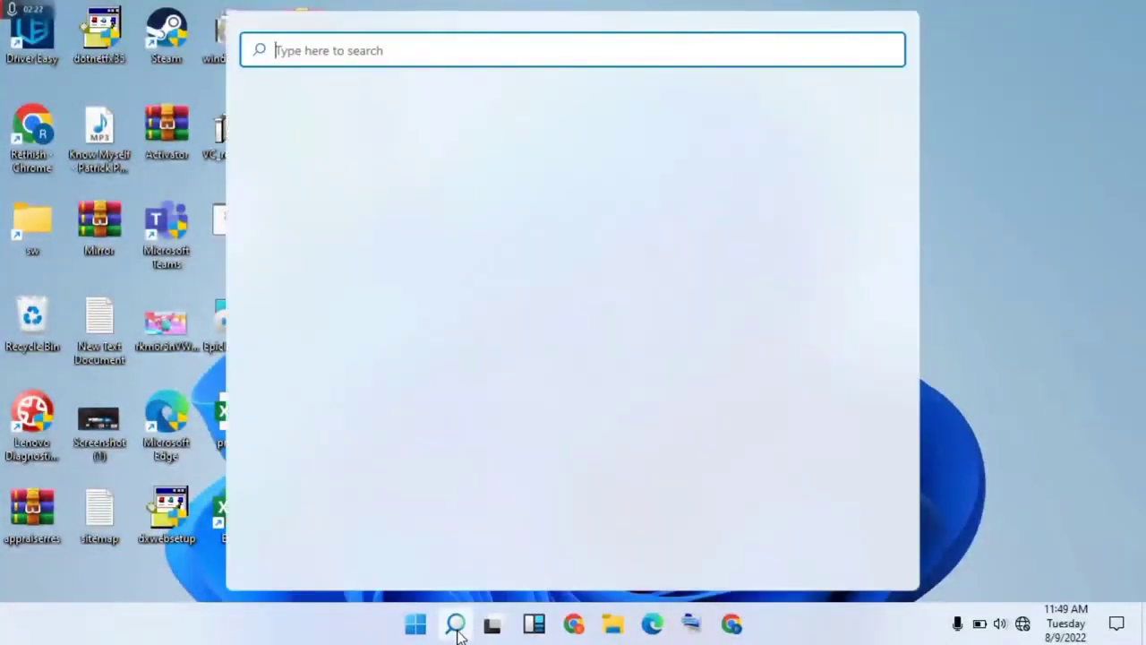
{"action": "type", "text": "services"}
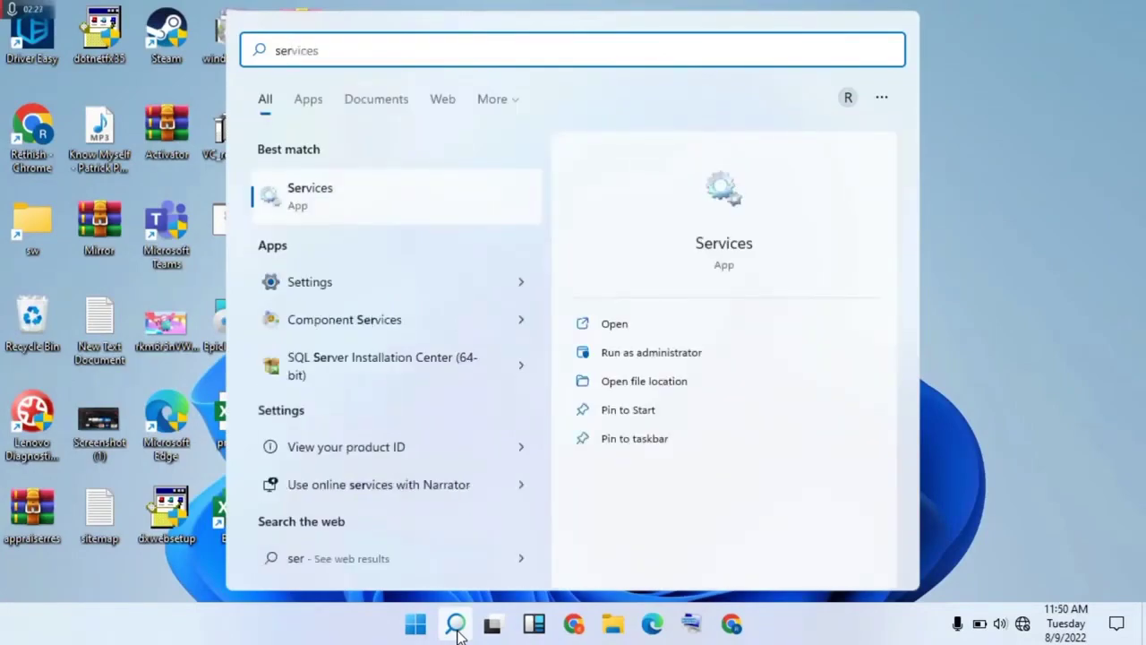
{"action": "left_click", "coordinate": [456, 623]}
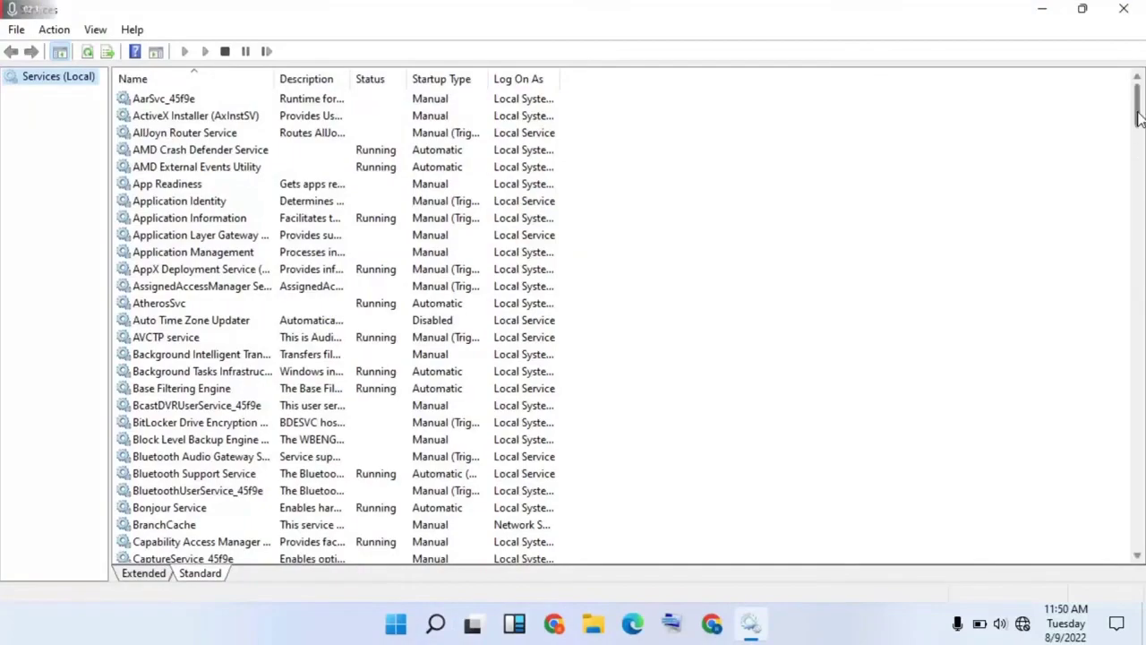
Step: Check the startup type and status in the properties of the IKE and AuthIP IPsec Keying Modules service, then close them with OK
{"action": "left_click_drag", "start_coordinate": [1138, 119], "coordinate": [1140, 264]}
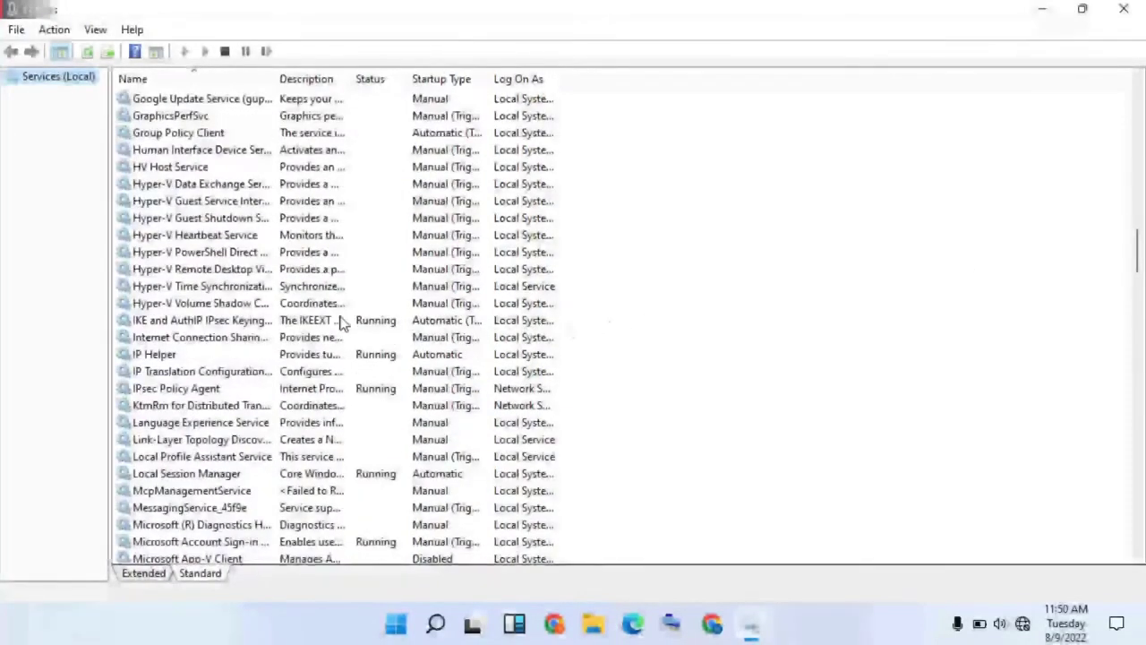
{"action": "left_click", "coordinate": [252, 320]}
{"action": "right_click", "coordinate": [288, 322]}
{"action": "left_click", "coordinate": [340, 493]}
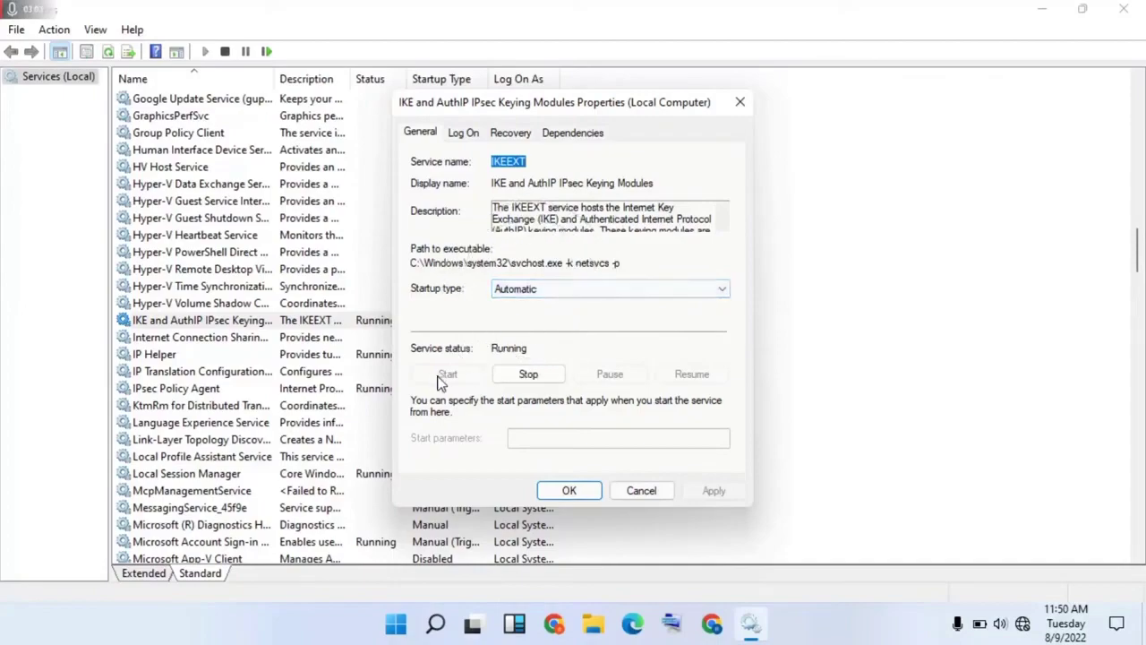
{"action": "left_click", "coordinate": [575, 492]}
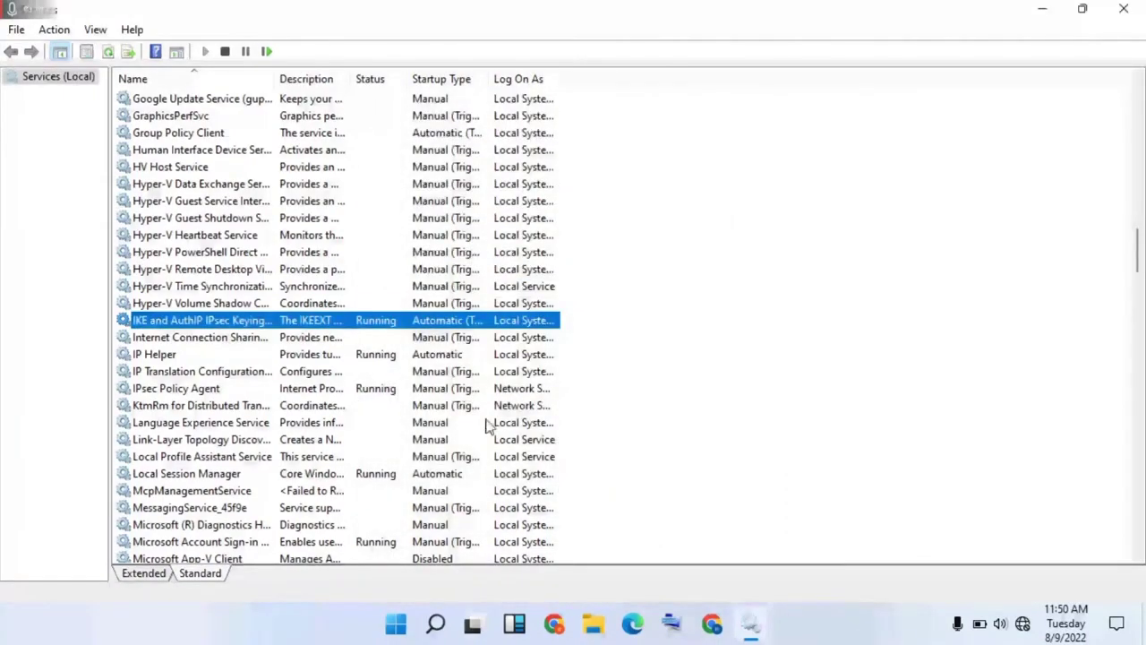
Step: Choose Automatic as the startup type in the IP Helper service's properties and accept the dialog
{"action": "left_click", "coordinate": [385, 359]}
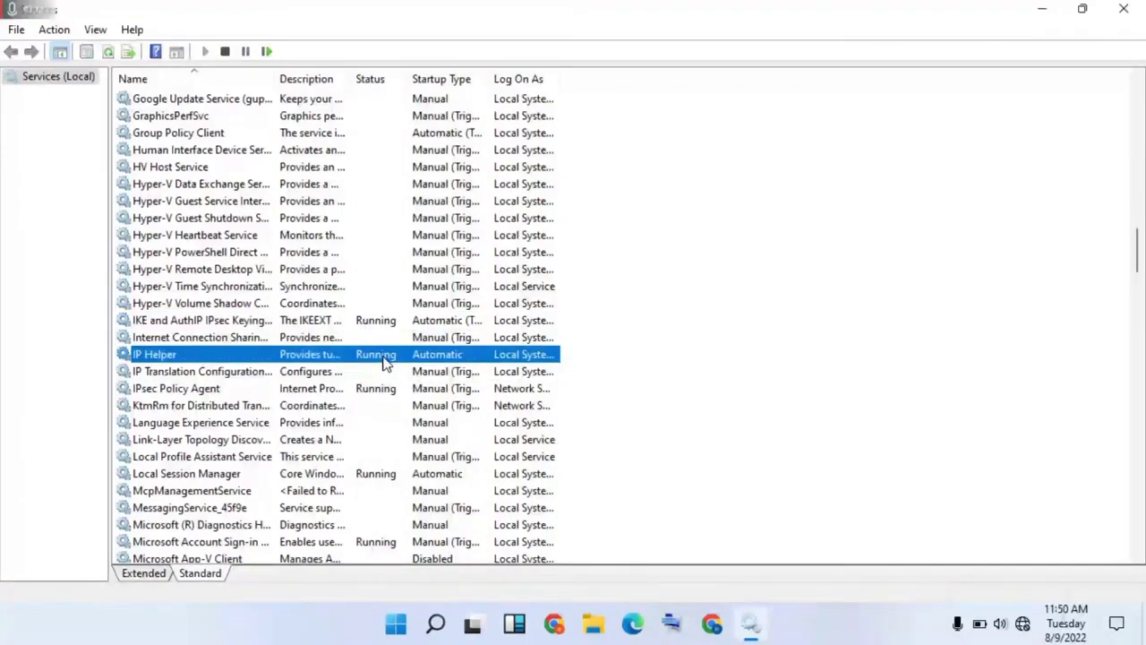
{"action": "right_click", "coordinate": [385, 360]}
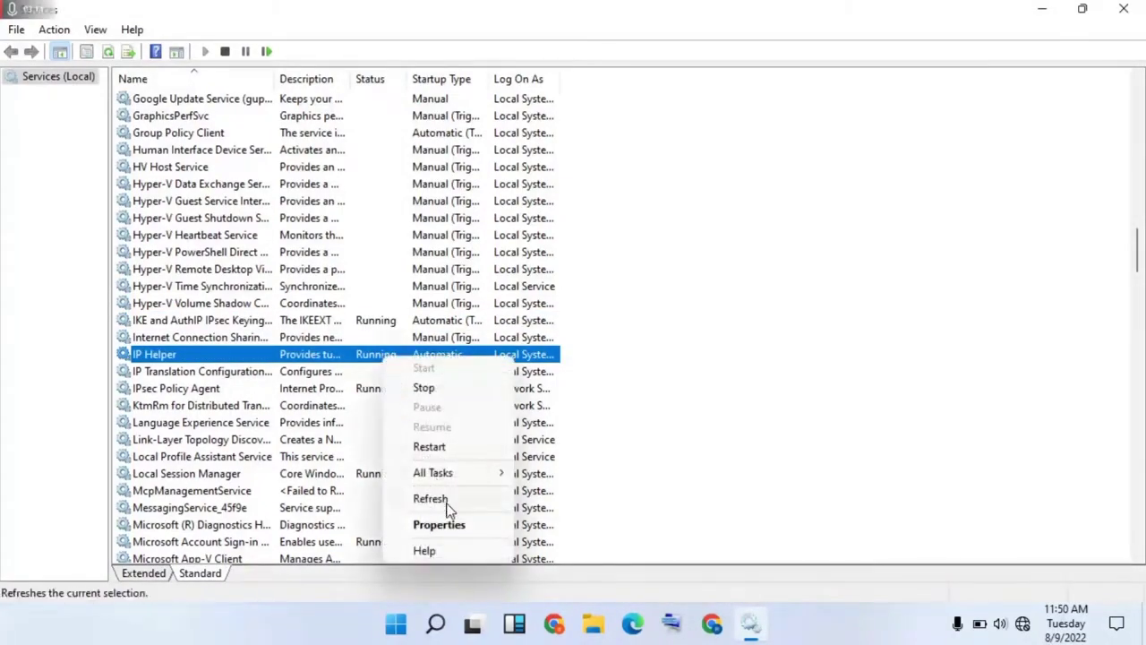
{"action": "left_click", "coordinate": [454, 530]}
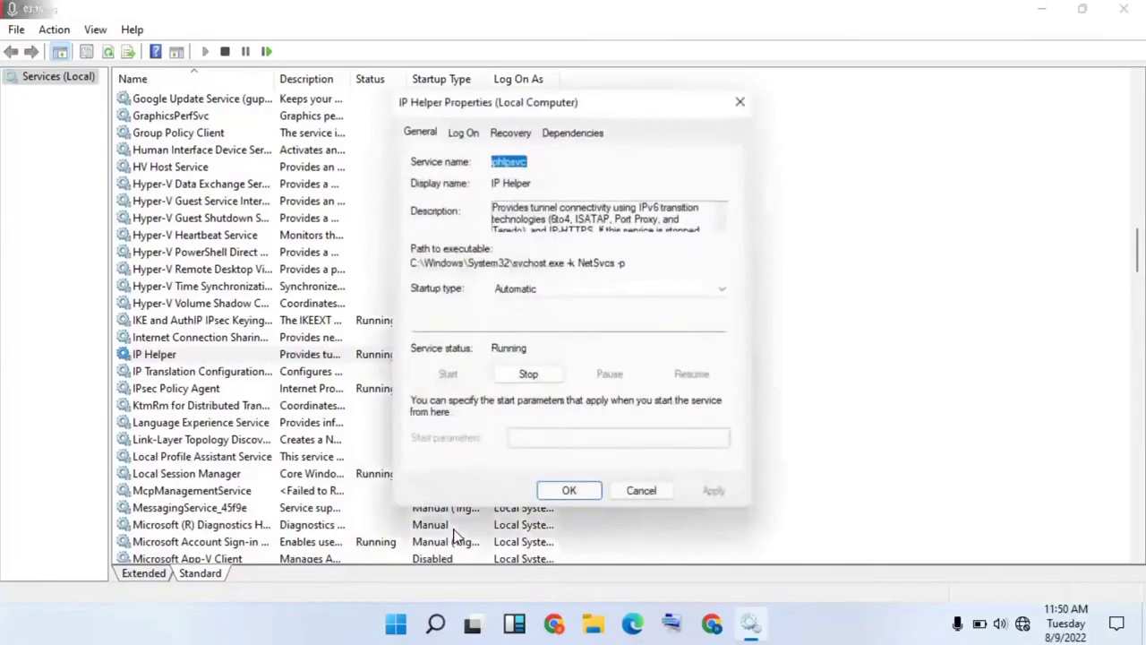
{"action": "left_click", "coordinate": [516, 290]}
{"action": "left_click", "coordinate": [515, 290]}
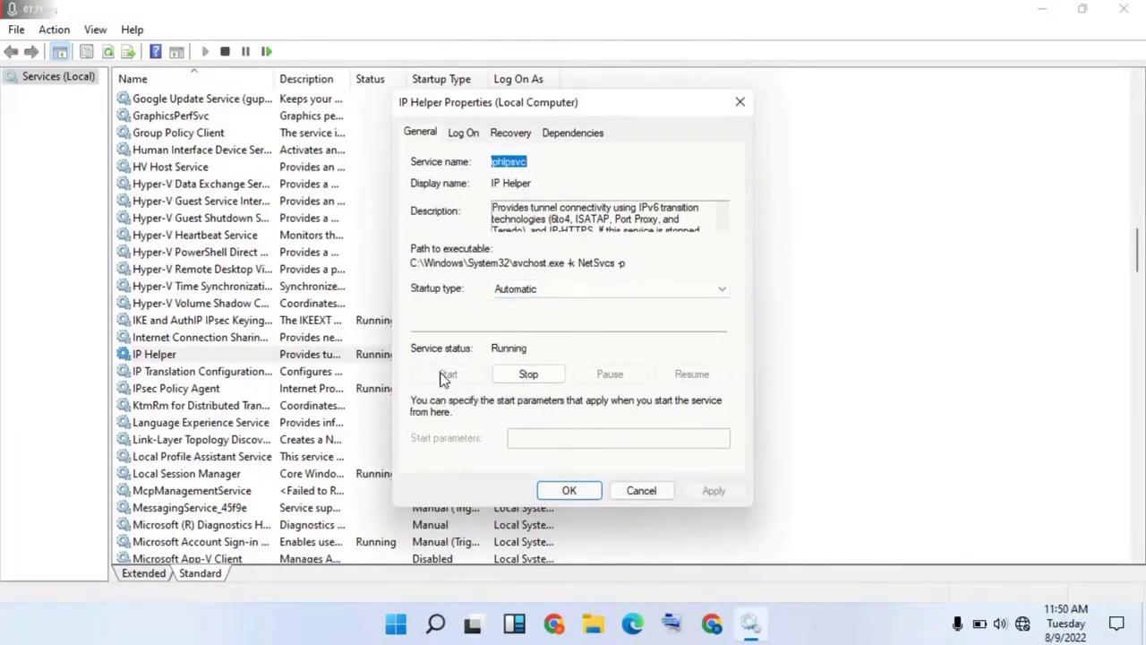
{"action": "left_click", "coordinate": [567, 491]}
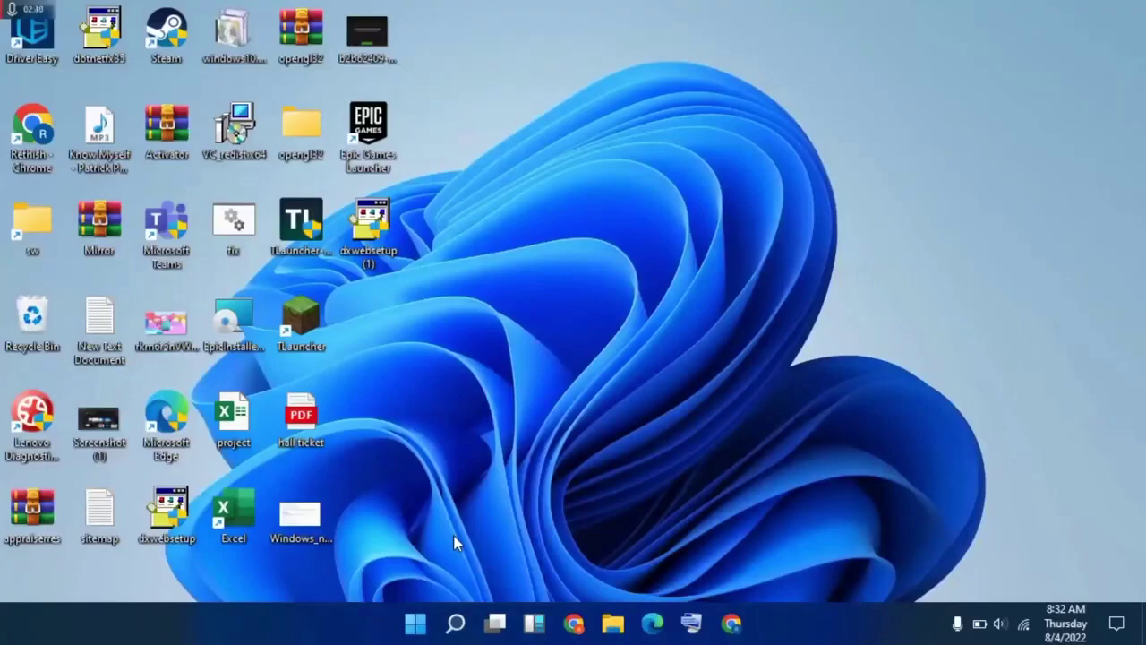
Step: Search Windows for "control Panel" and open the Control Panel app
{"action": "left_click", "coordinate": [456, 623]}
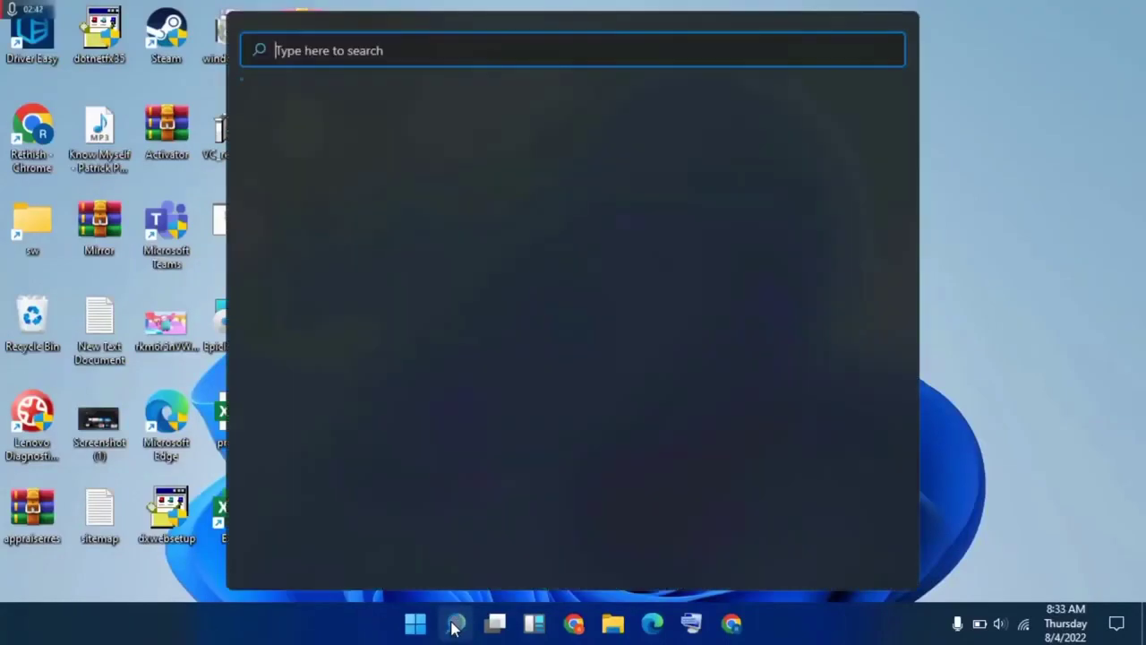
{"action": "type", "text": "con"}
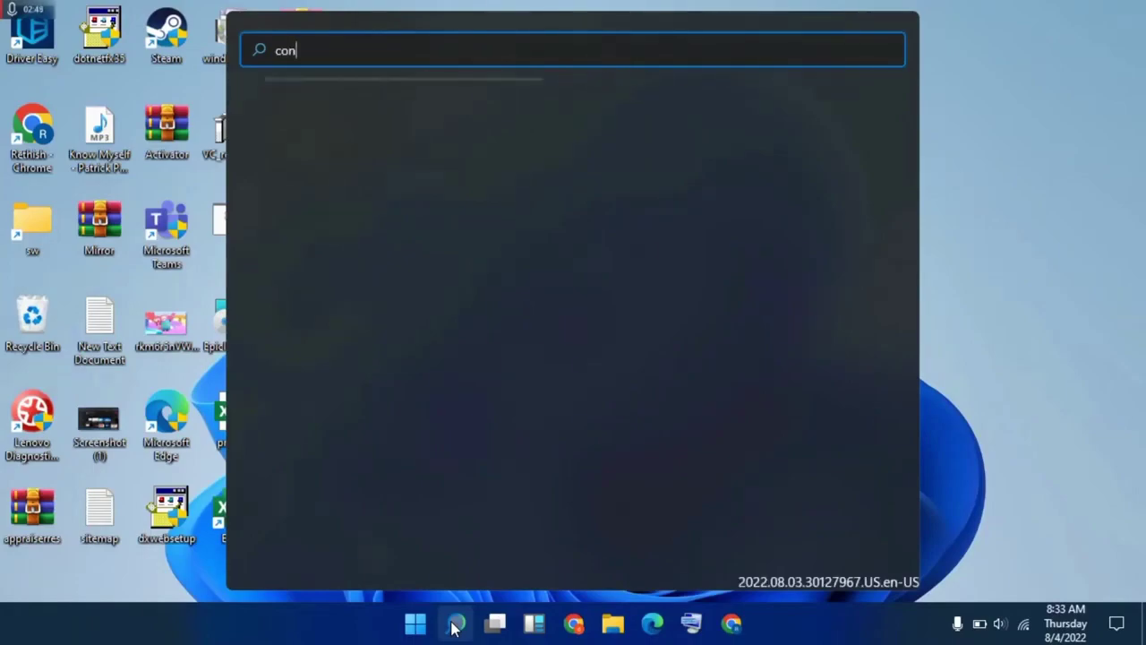
{"action": "key", "text": "BackSpace"}
{"action": "key", "text": "BackSpace"}
{"action": "key", "text": "BackSpace"}
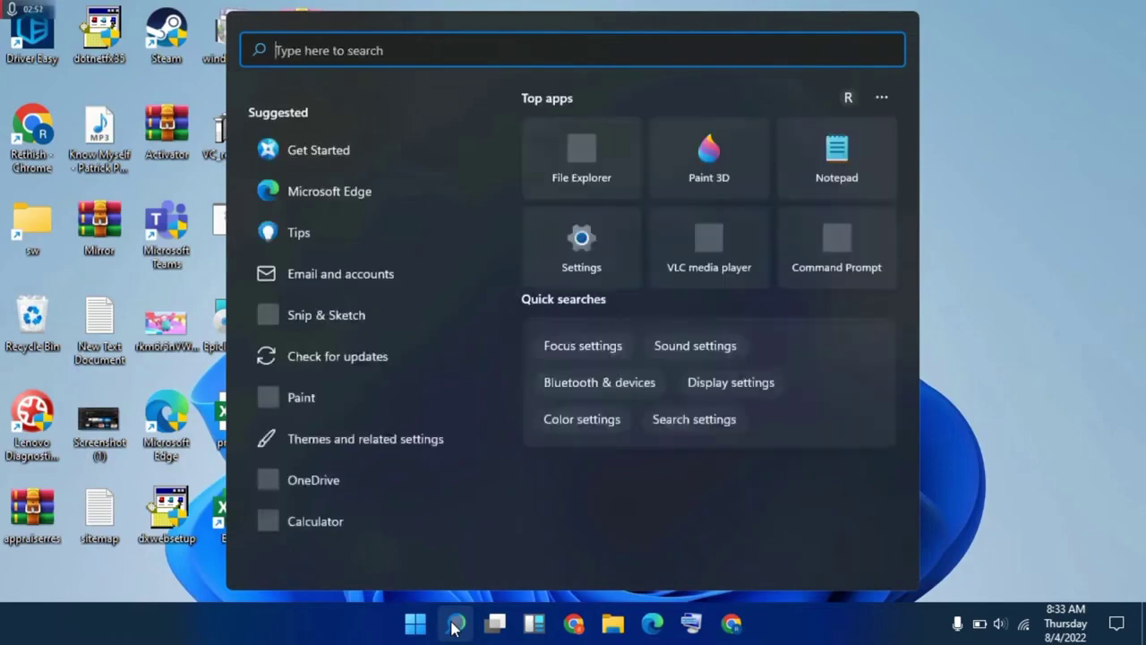
{"action": "type", "text": "control Panel"}
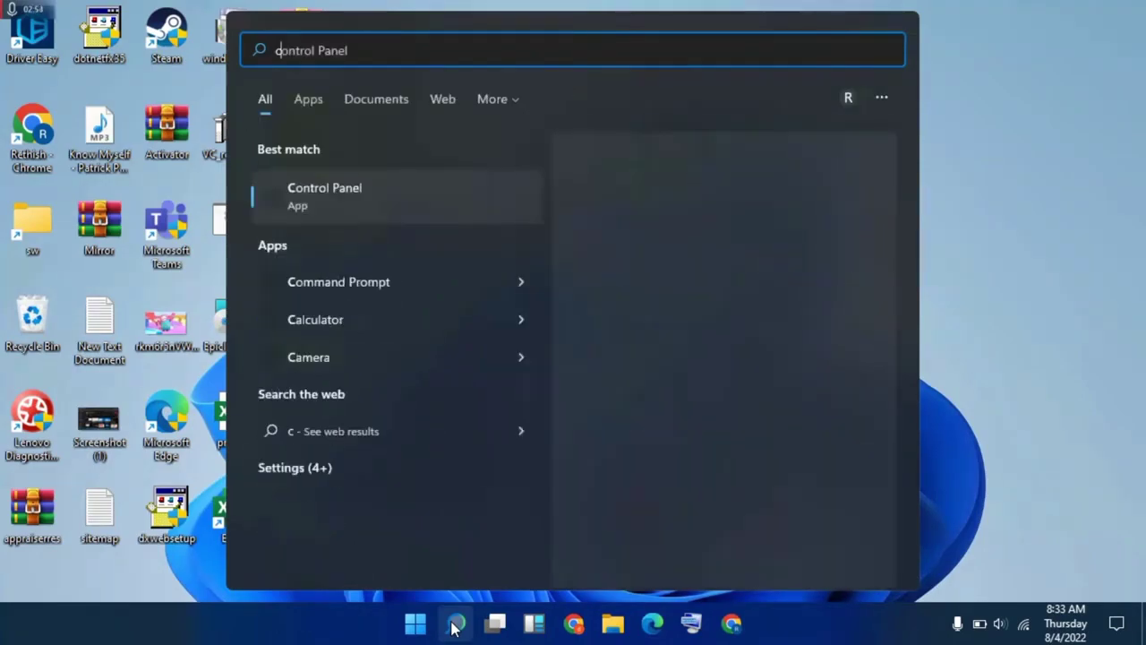
{"action": "left_click", "coordinate": [395, 191]}
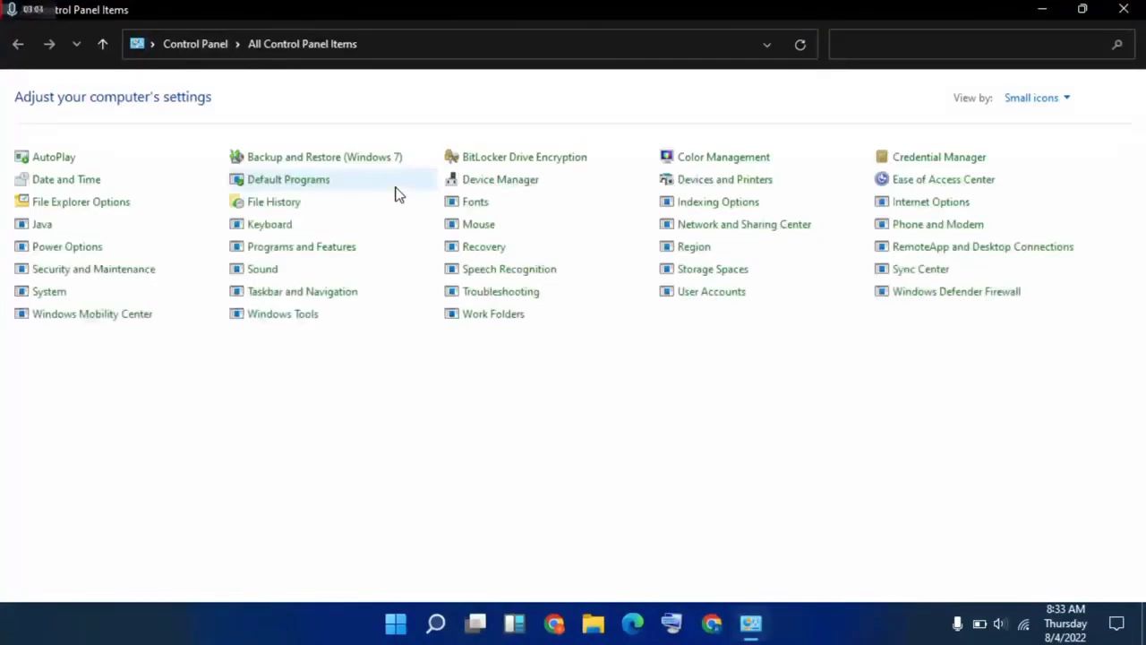
Step: Open the Wi-Fi connection's properties from the Network and Sharing Center in the Network and Internet category
{"action": "left_click", "coordinate": [203, 46]}
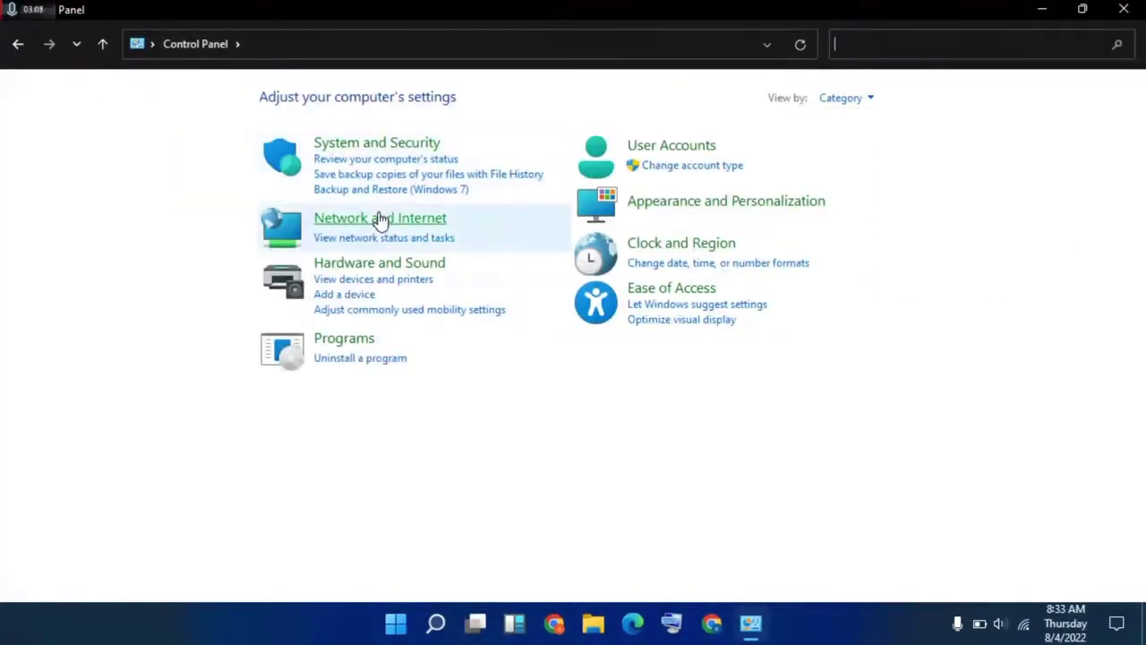
{"action": "left_click", "coordinate": [376, 226]}
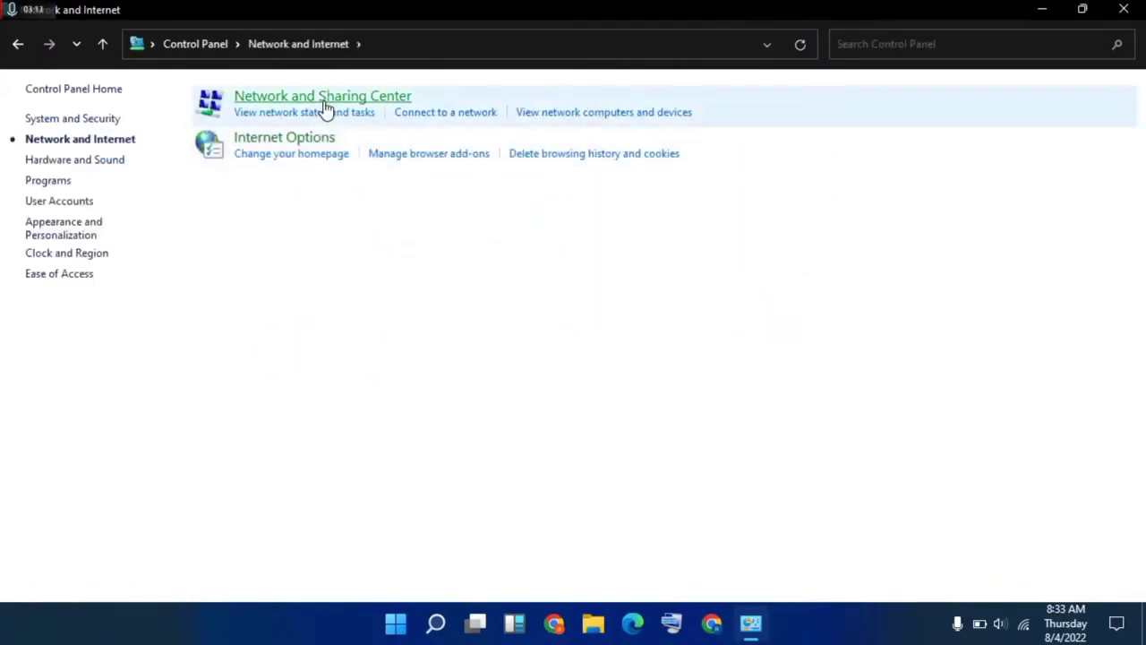
{"action": "left_click", "coordinate": [325, 106]}
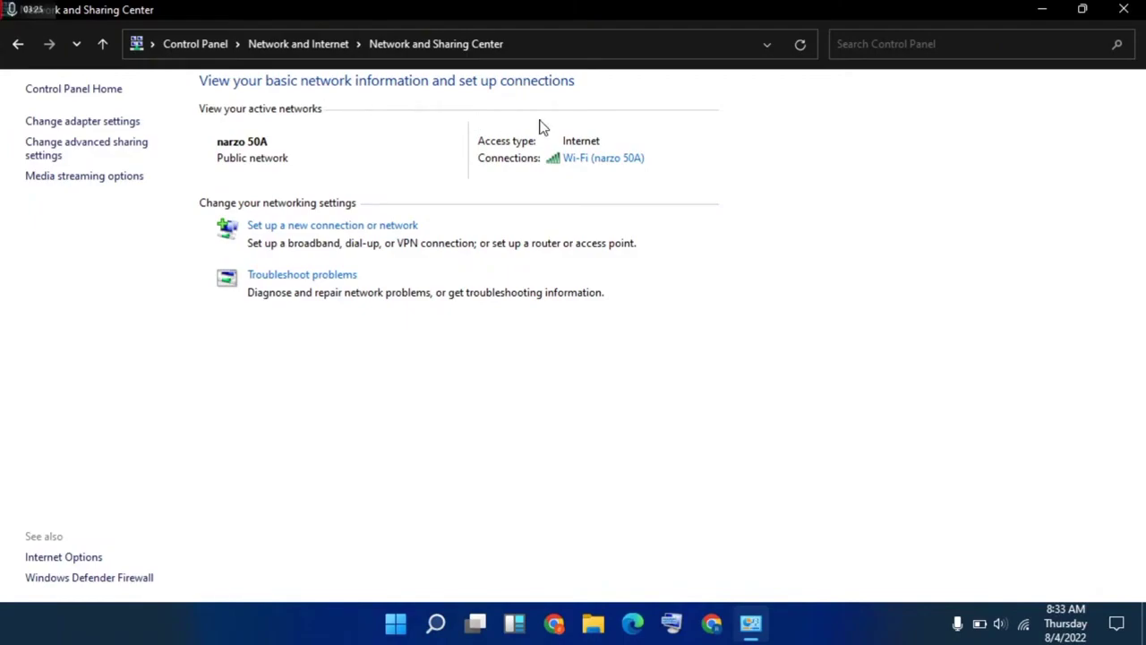
{"action": "left_click", "coordinate": [584, 165]}
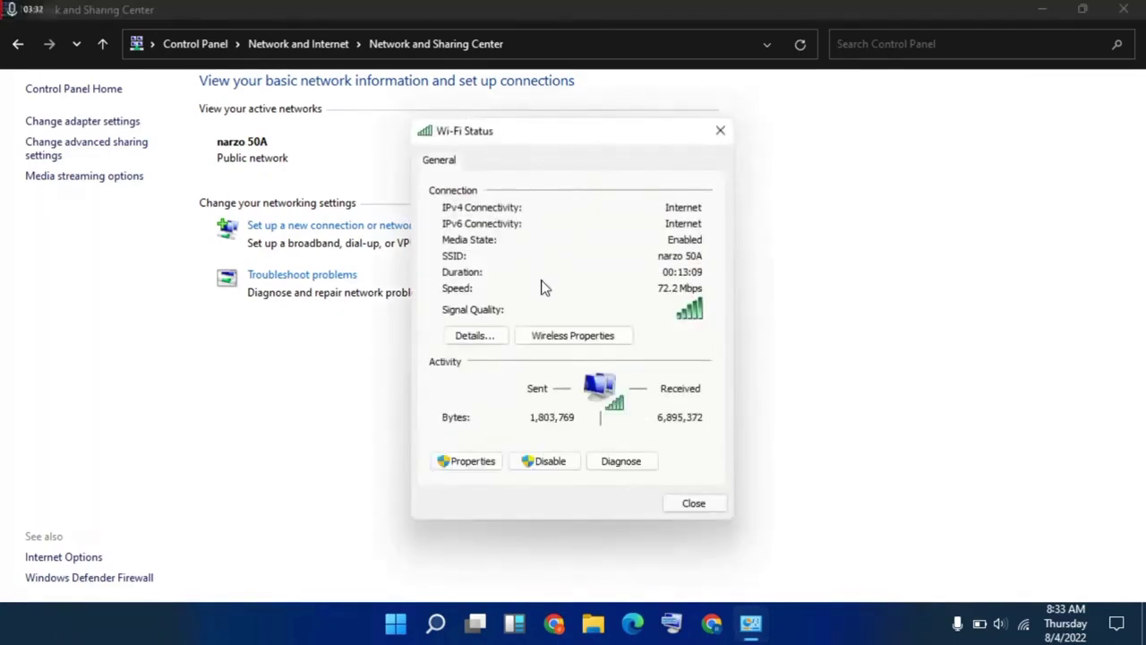
{"action": "left_click", "coordinate": [486, 472]}
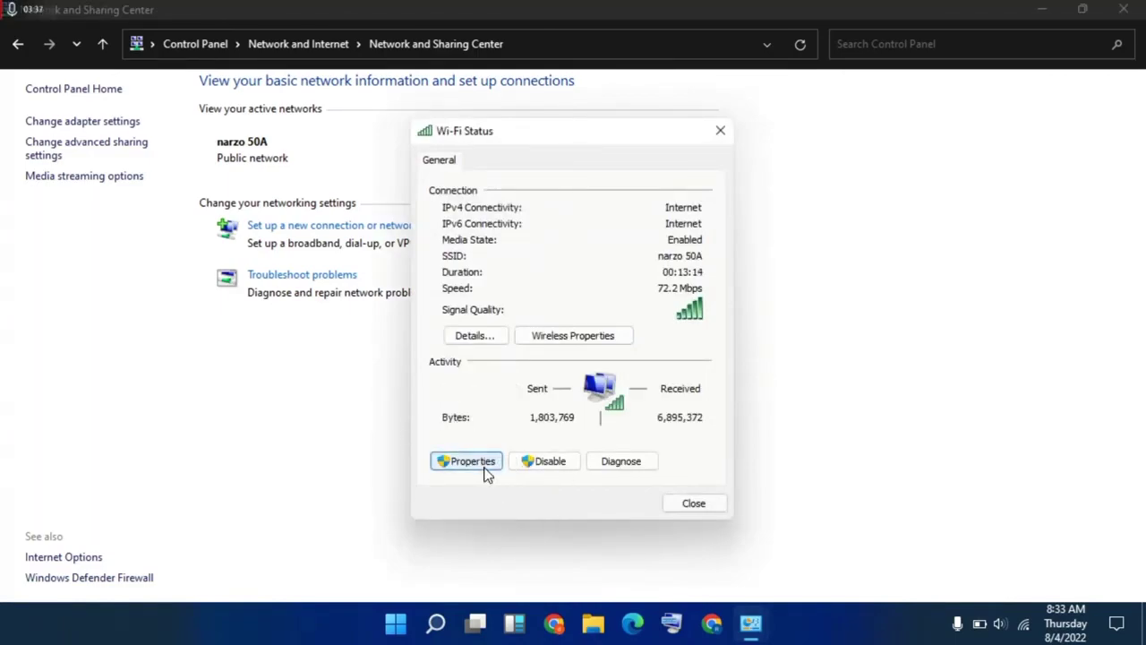
{"action": "left_click", "coordinate": [483, 463]}
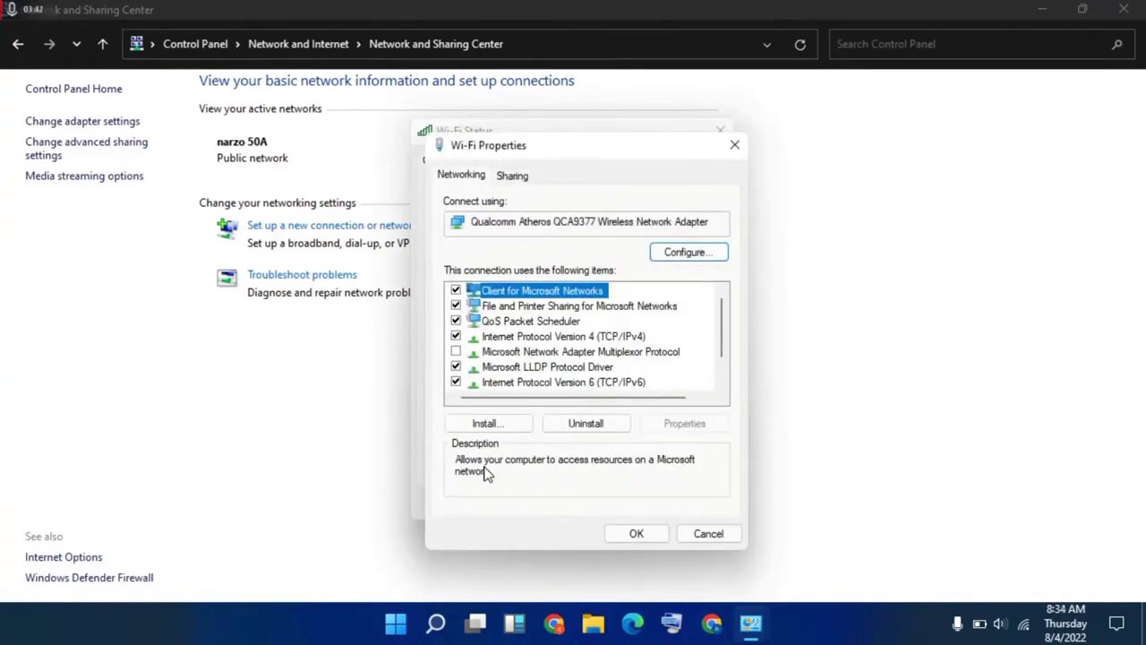
Step: In the Wi-Fi connection's IPv4 properties, use preferred DNS server 8.8.8.8 and alternate DNS server 8.8.4.4, and accept the dialog
{"action": "left_click", "coordinate": [539, 340]}
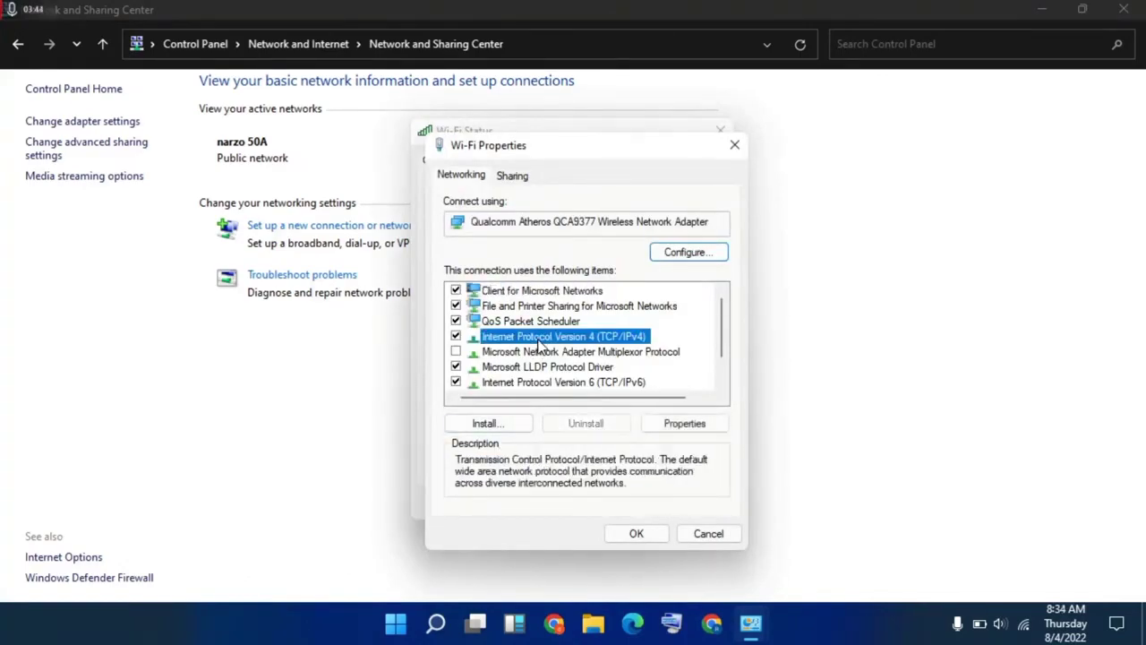
{"action": "left_click", "coordinate": [687, 426]}
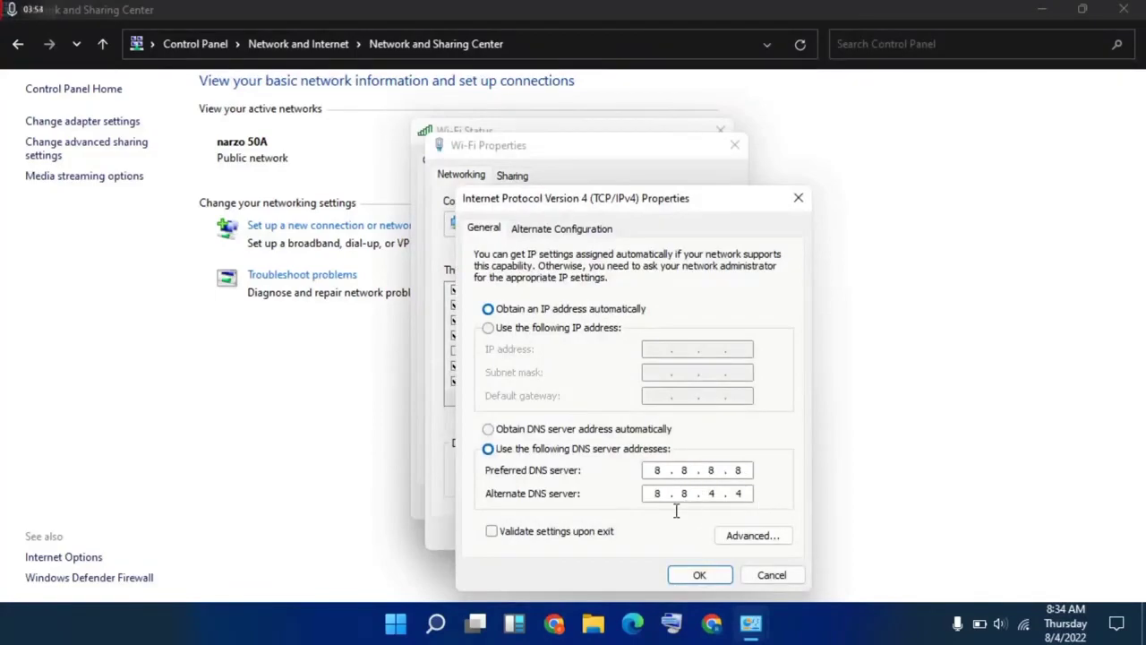
{"action": "left_click", "coordinate": [489, 449]}
{"action": "left_click", "coordinate": [701, 574]}
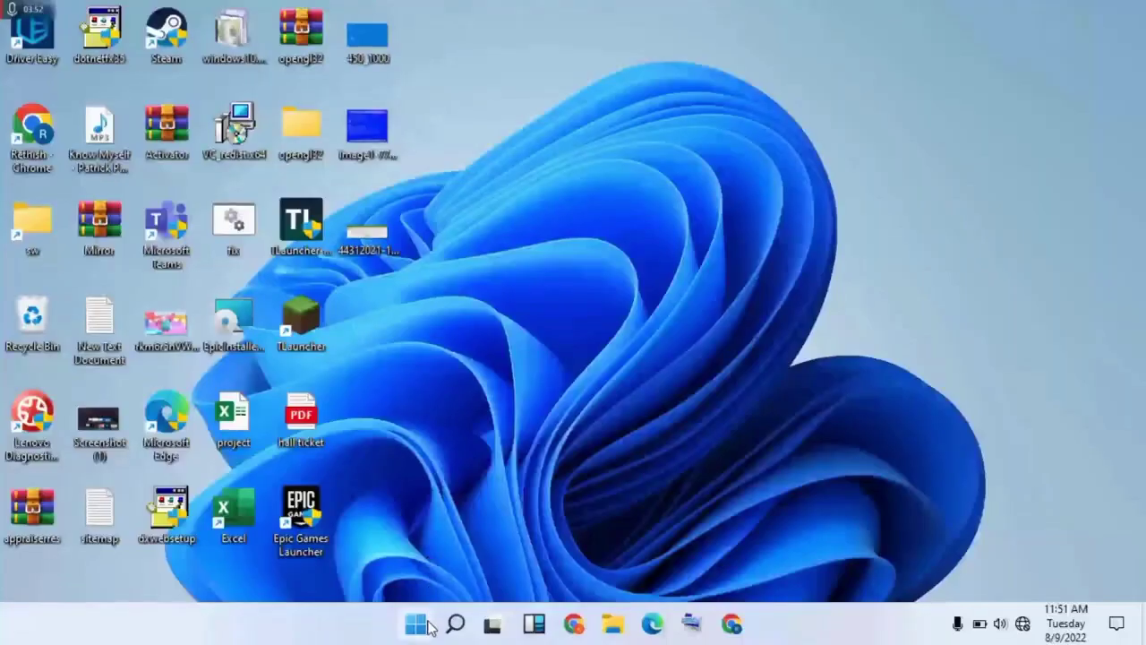
Step: Open the advanced options of Minecraft Launcher from the Apps & features settings and go to its lower sections
{"action": "left_click", "coordinate": [422, 629]}
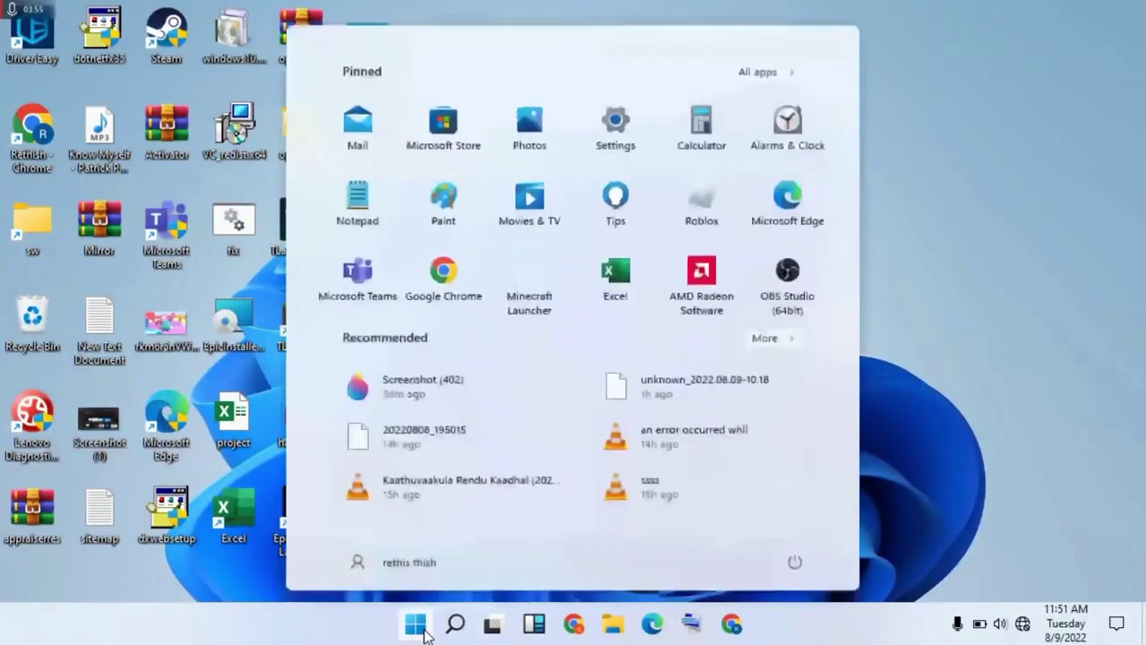
{"action": "left_click", "coordinate": [615, 161]}
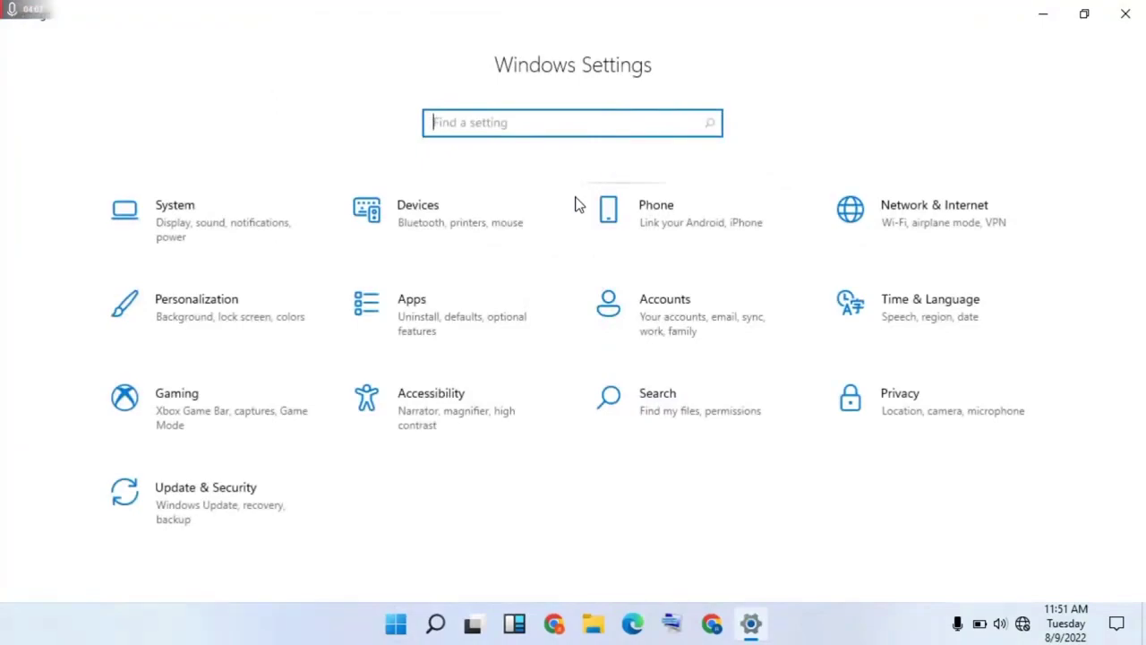
{"action": "left_click", "coordinate": [439, 324]}
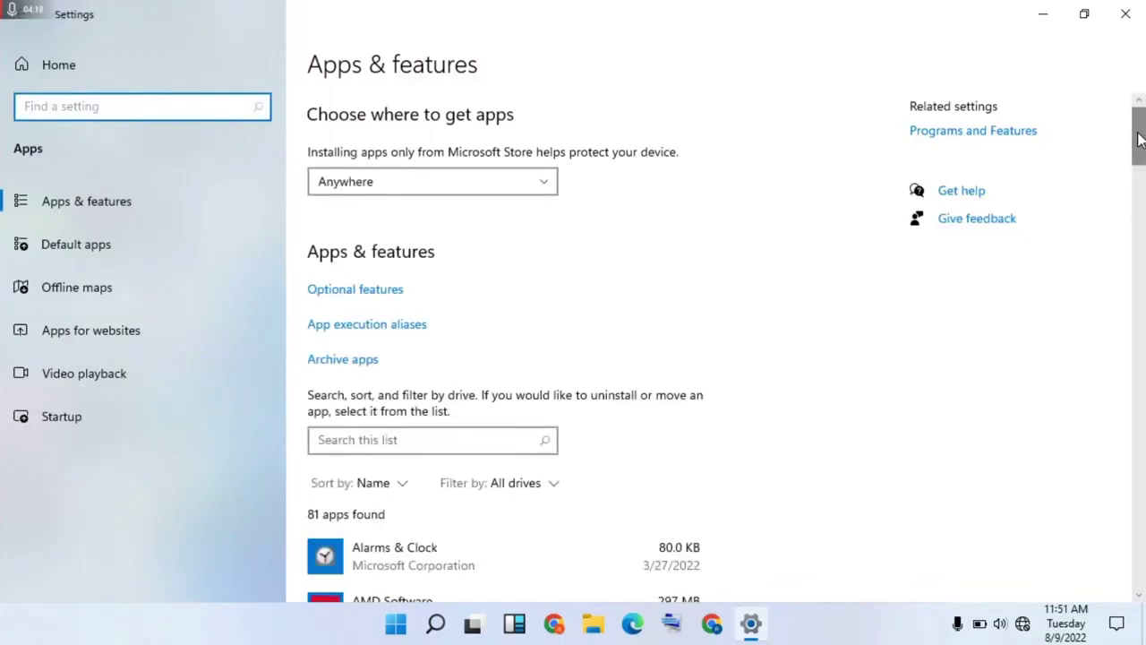
{"action": "left_click_drag", "start_coordinate": [1139, 139], "coordinate": [1141, 420]}
{"action": "left_click", "coordinate": [528, 376]}
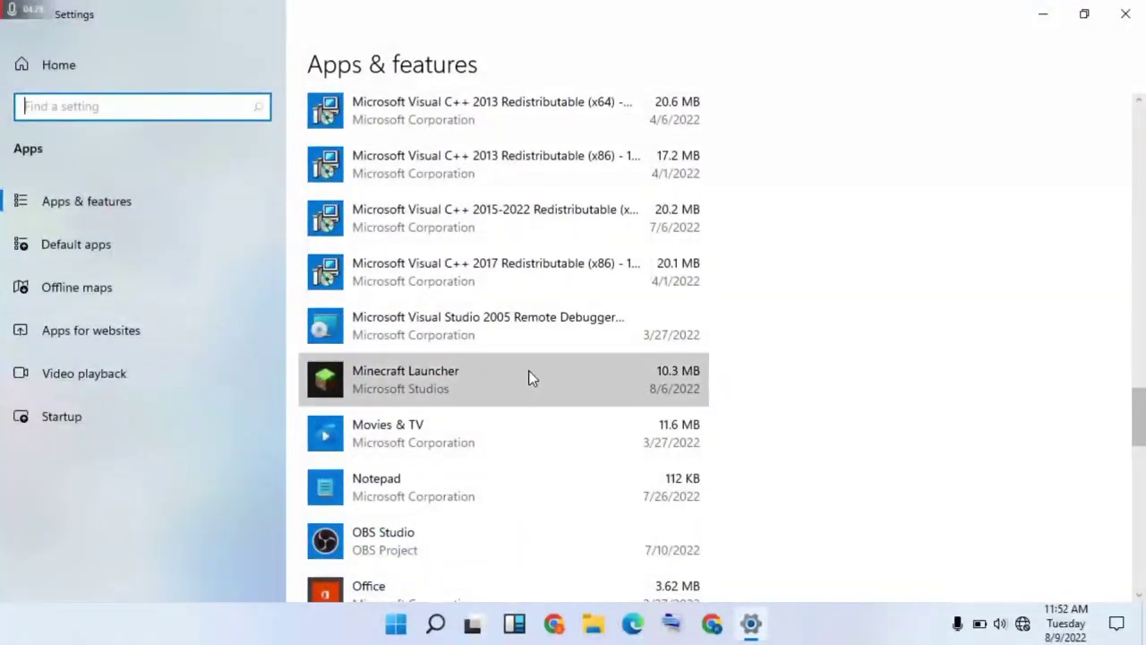
{"action": "left_click", "coordinate": [406, 409]}
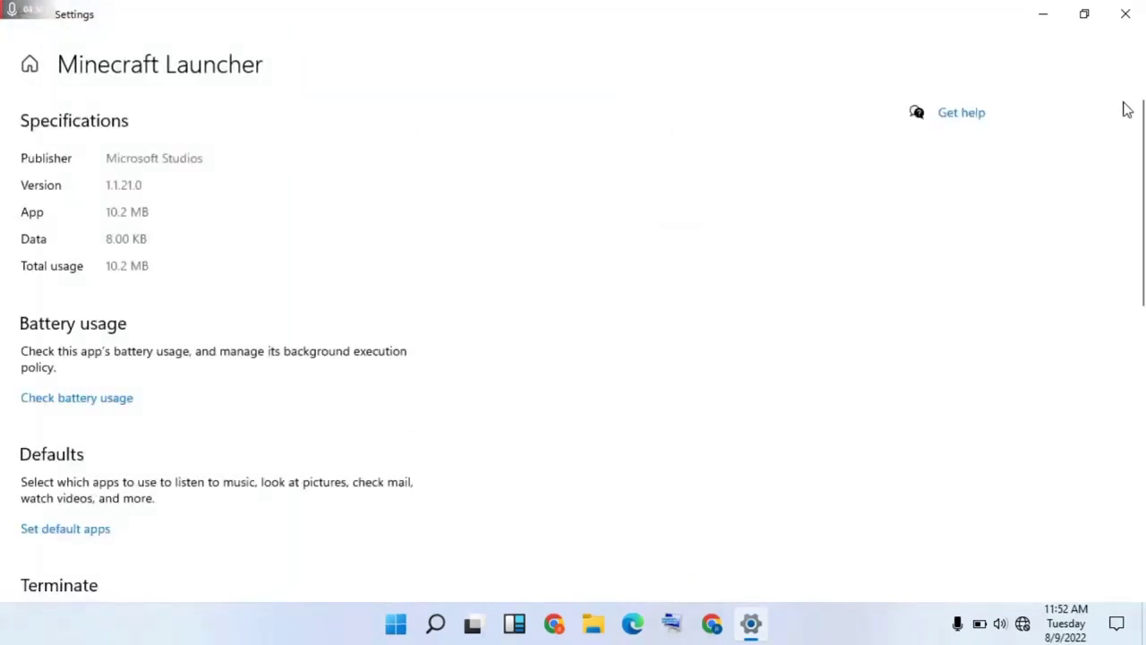
{"action": "scroll", "coordinate": [1140, 165], "scroll_direction": "down", "scroll_amount": 6}
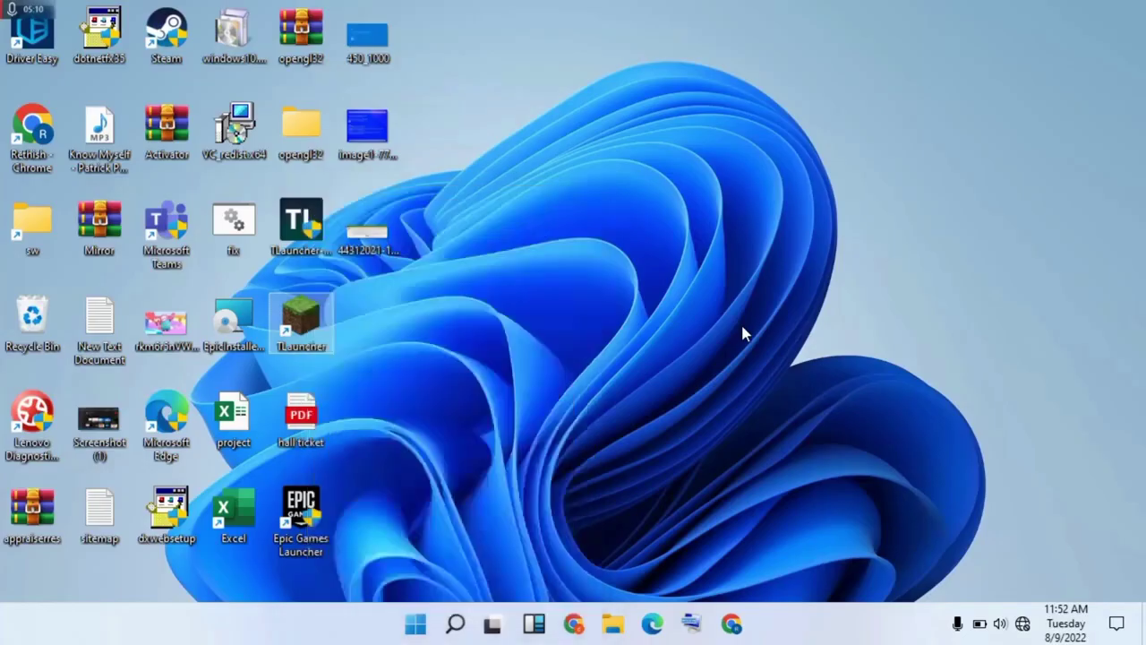
Step: Restart the computer
{"action": "left_click", "coordinate": [415, 627]}
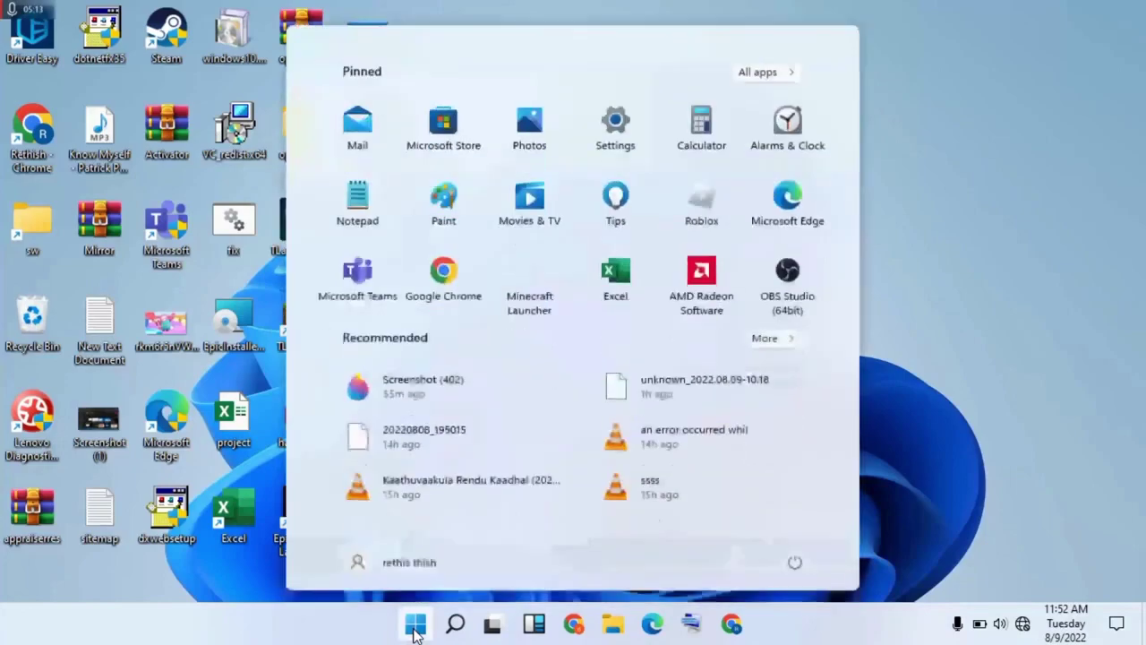
{"action": "left_click", "coordinate": [794, 562]}
{"action": "left_click", "coordinate": [803, 528]}
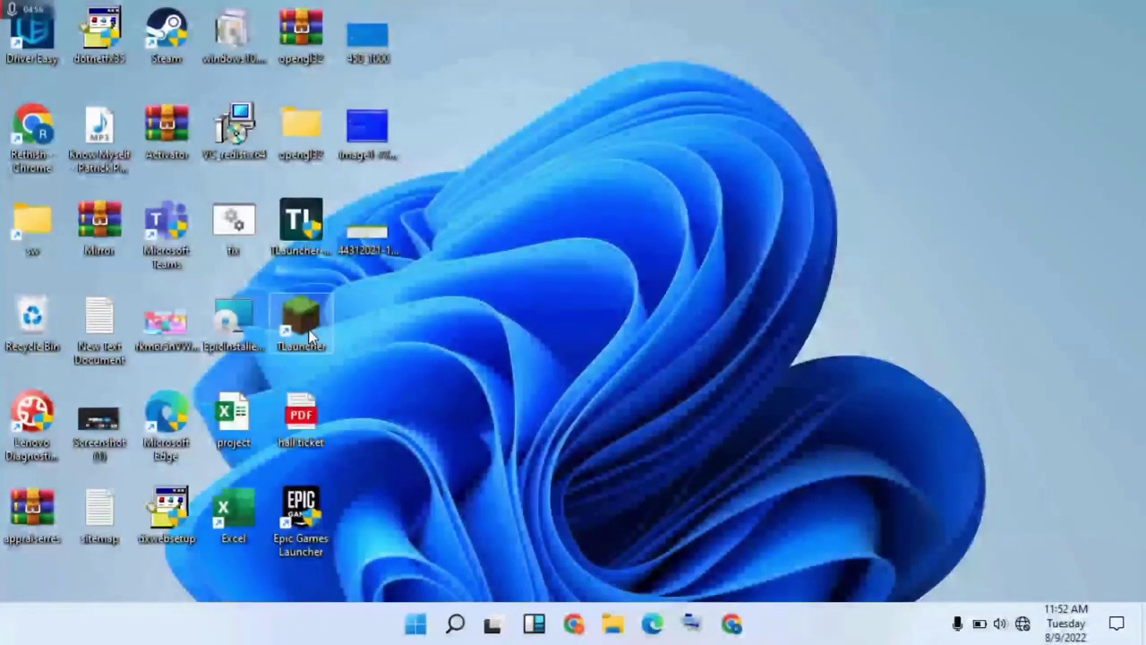
Step: Run the TLauncher desktop shortcut as administrator
{"action": "double_click", "coordinate": [309, 331]}
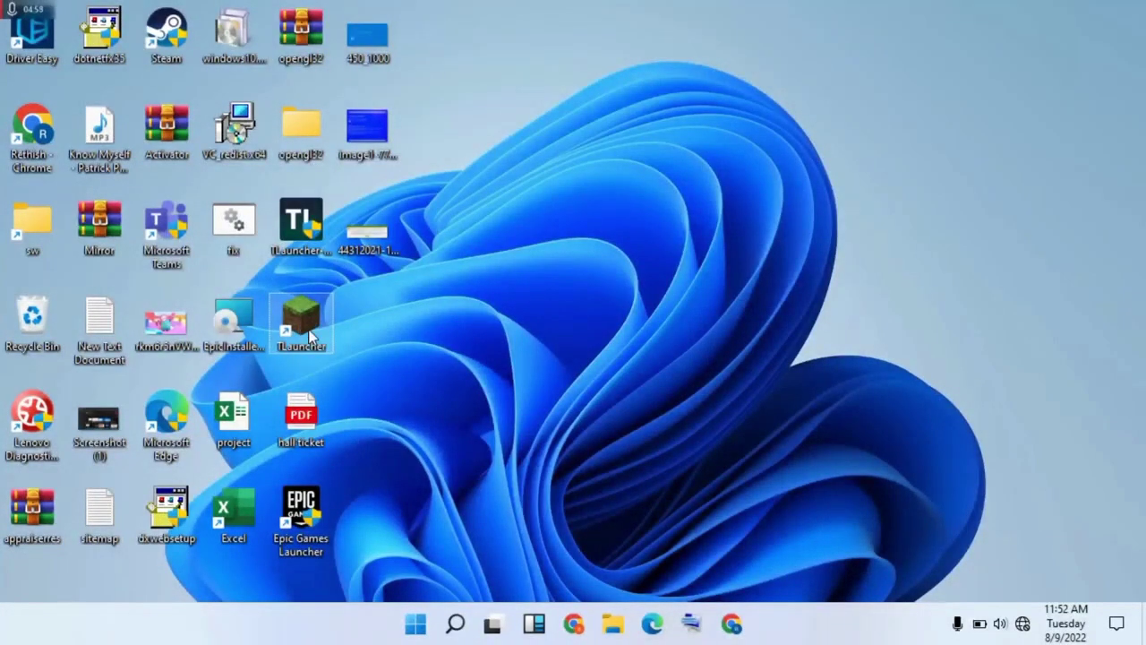
{"action": "right_click", "coordinate": [309, 330]}
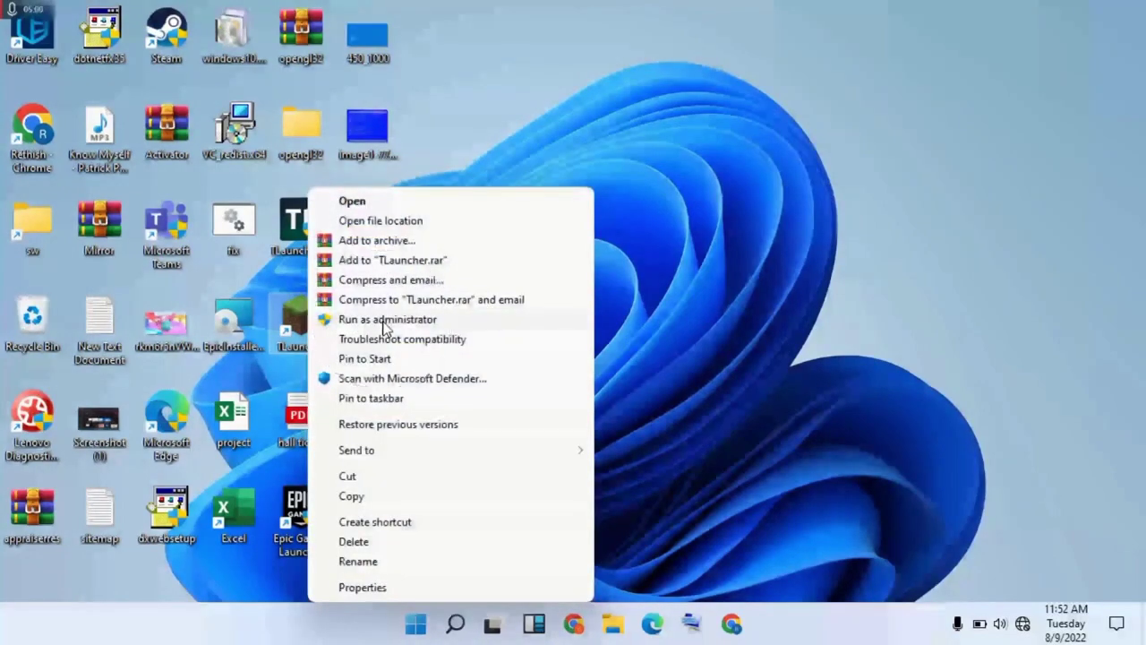